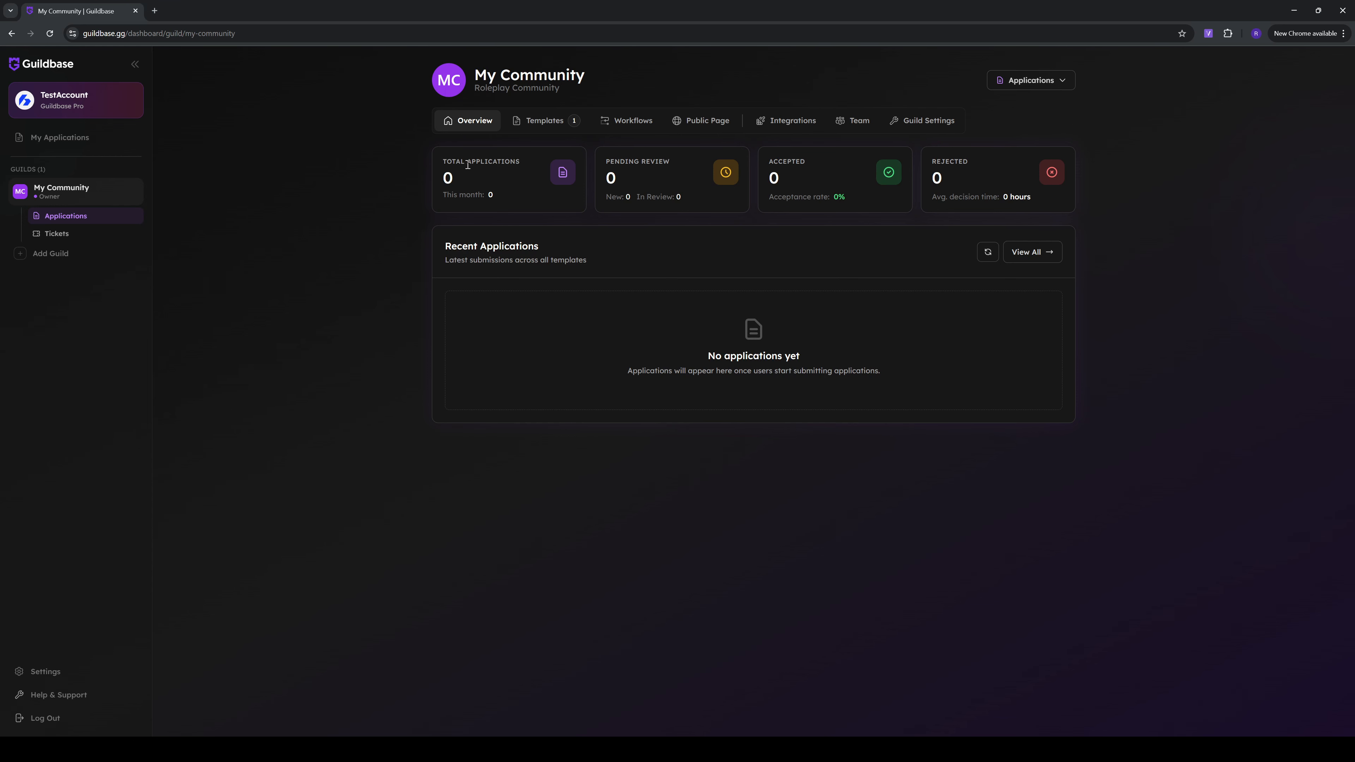
# Expand the Standard Application Process workflow's stages, and move the Interview Scheduled stage above Under Review and back below it
pyautogui.click(627, 124)
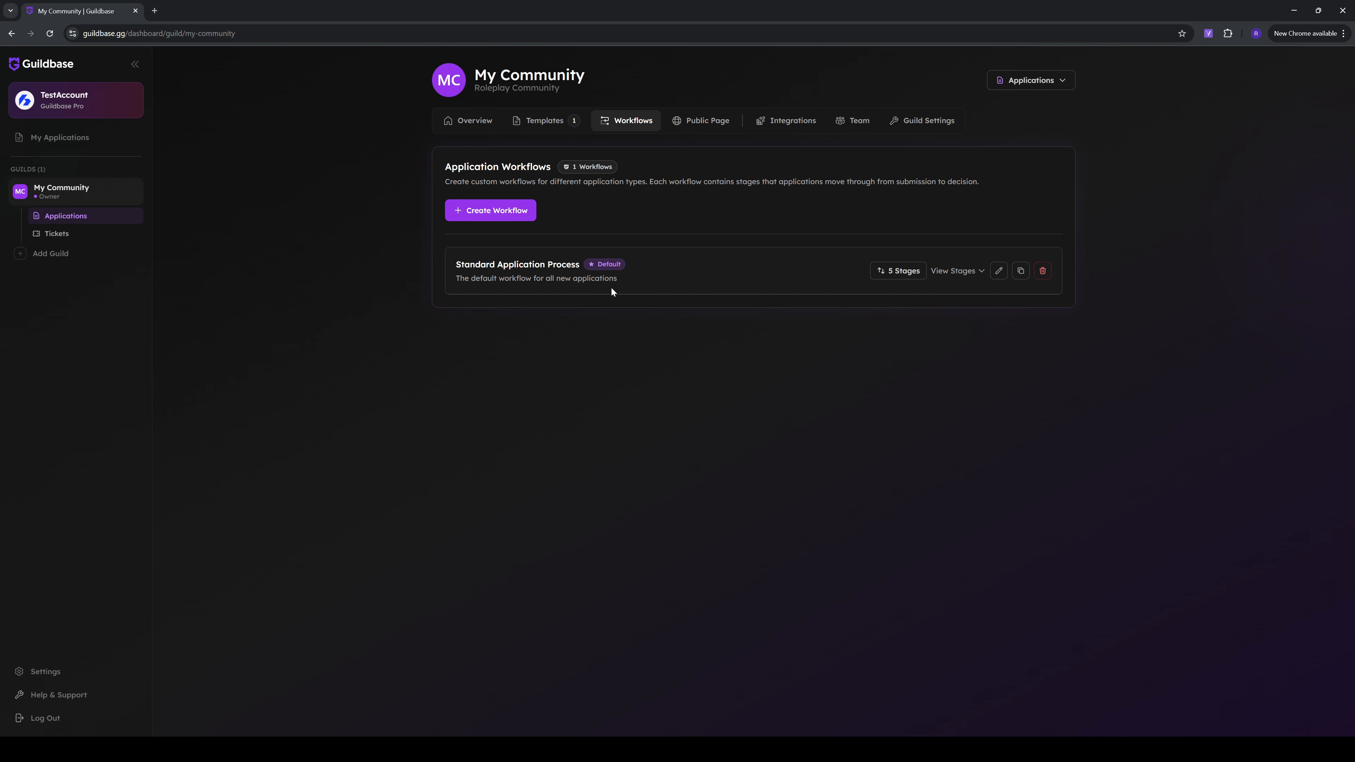
pyautogui.click(964, 276)
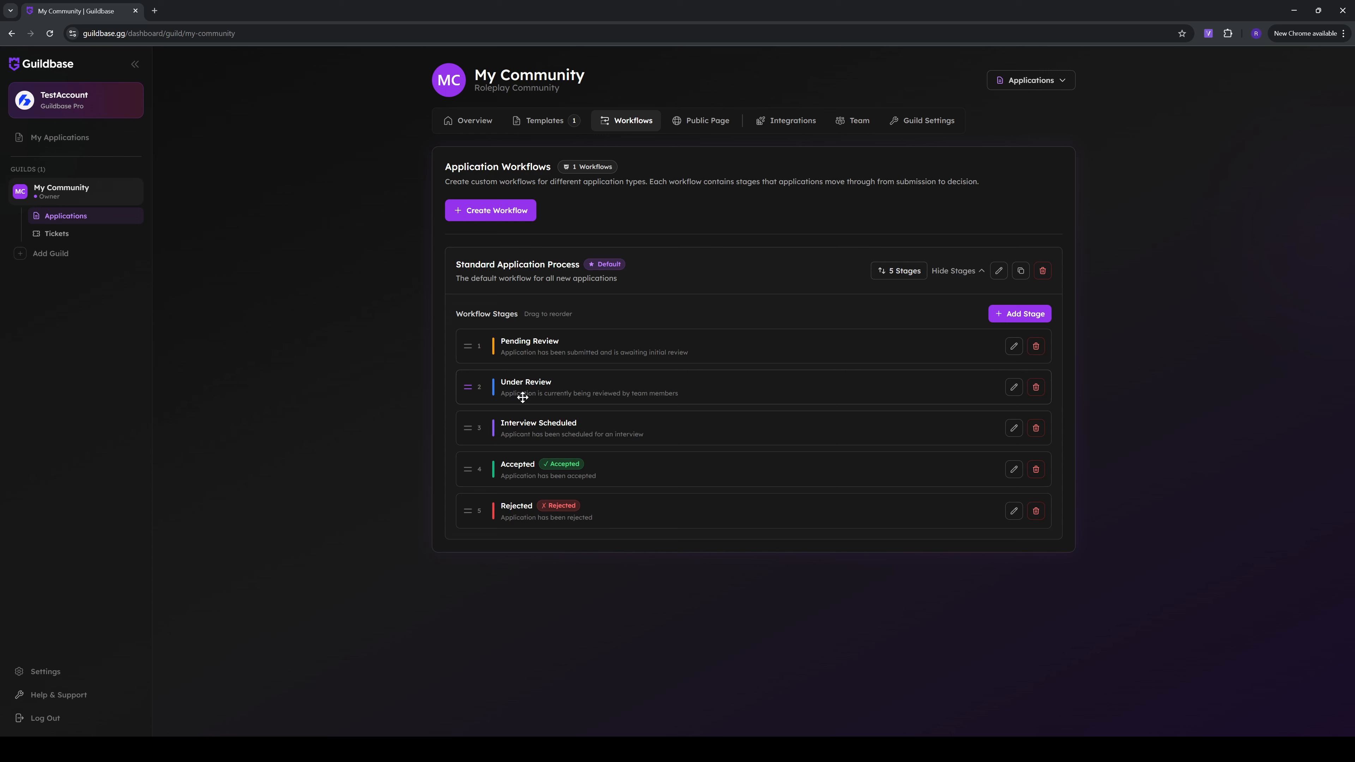
pyautogui.moveTo(467, 427); pyautogui.dragTo(464, 385)
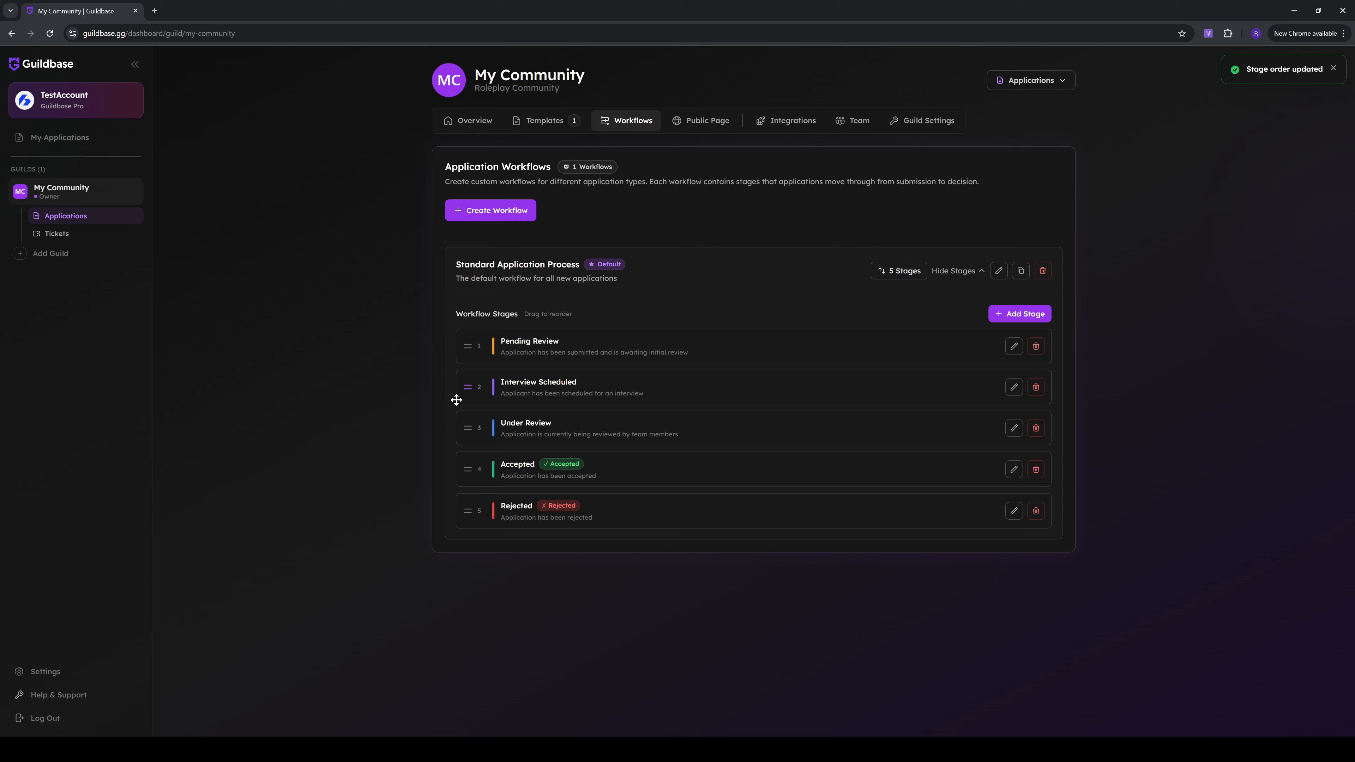
pyautogui.moveTo(468, 387); pyautogui.dragTo(464, 426)
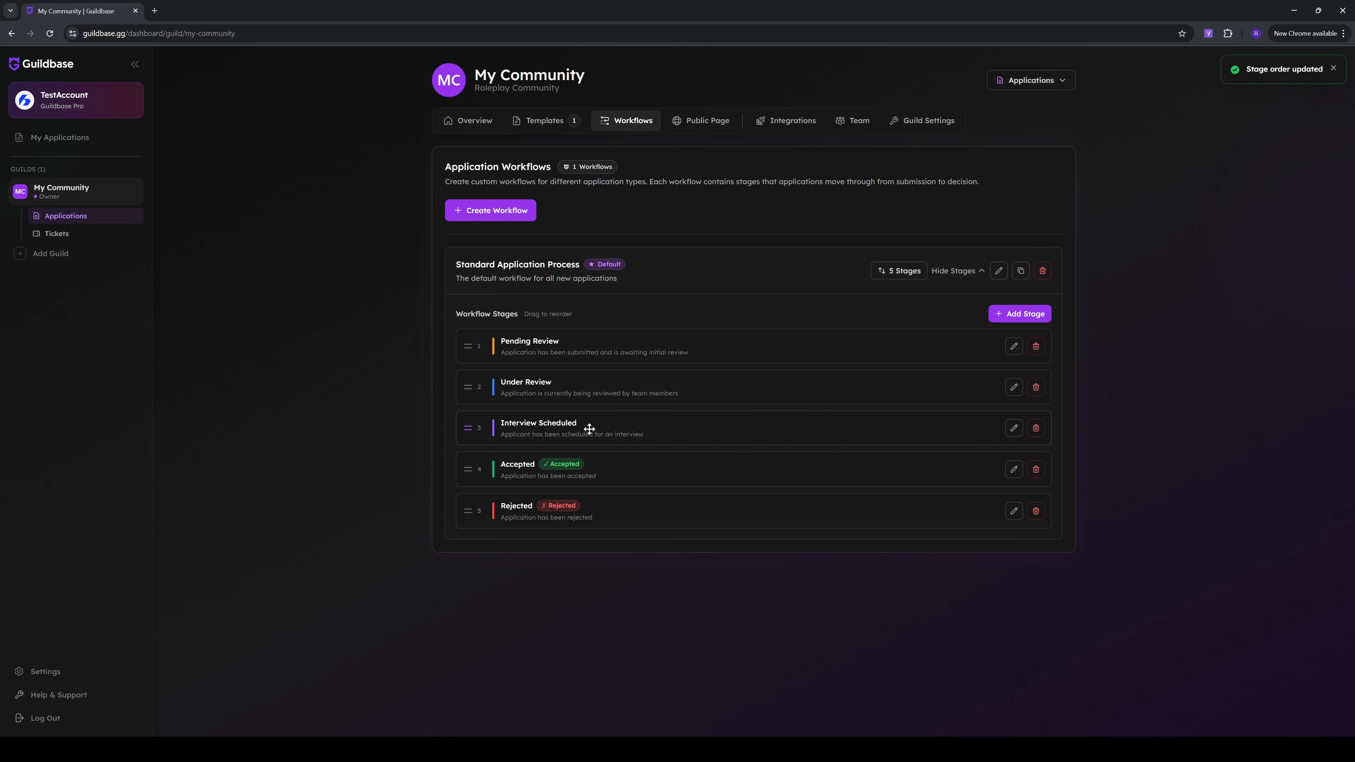
# Delete the Interview Scheduled stage from the Standard Application Process workflow
pyautogui.click(1036, 428)
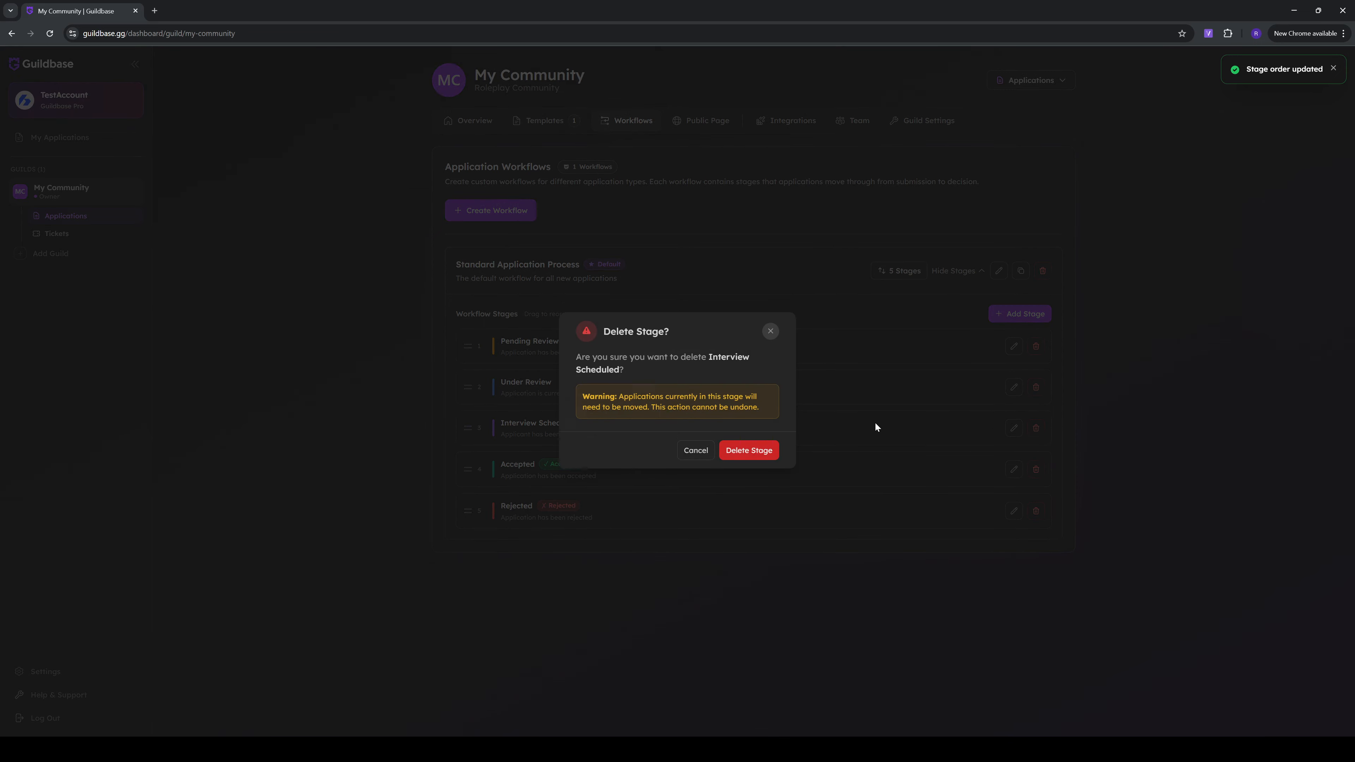
pyautogui.click(732, 451)
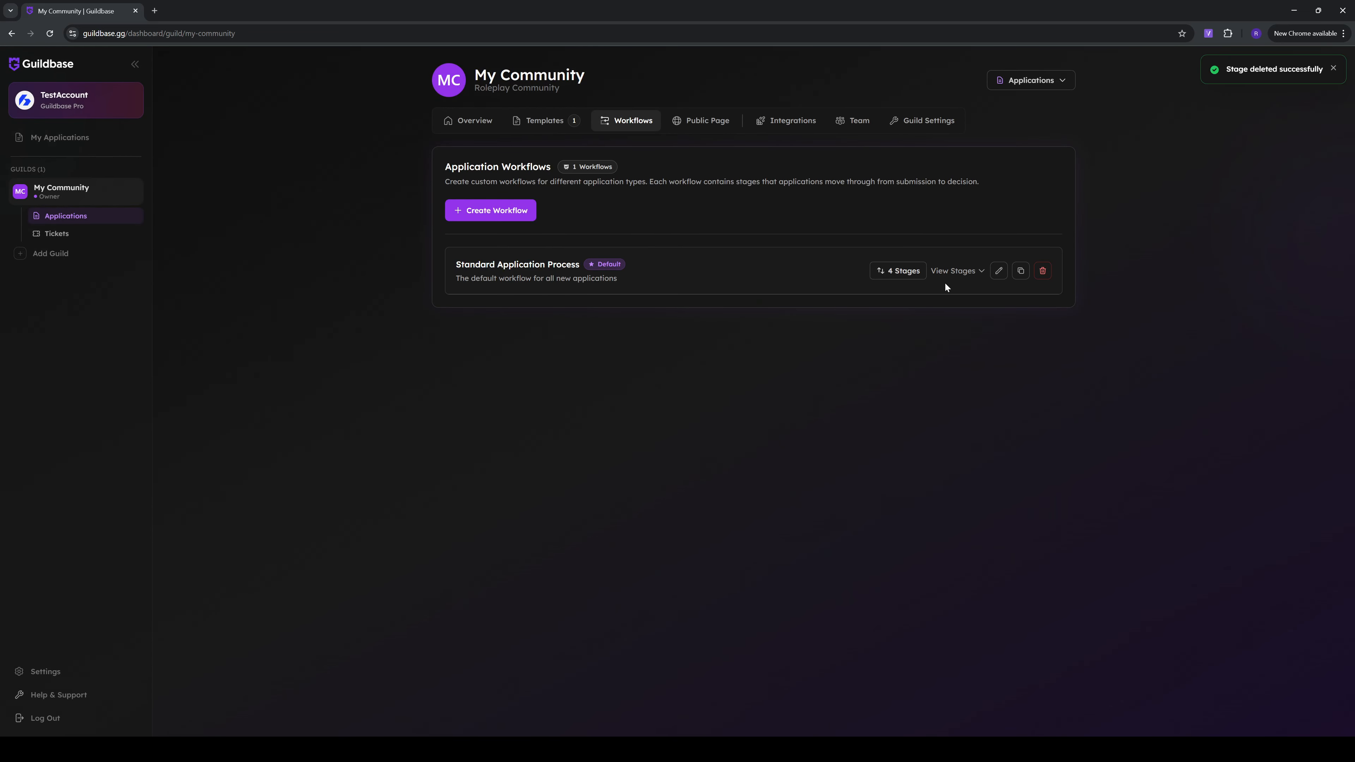
# Open the Pending Review stage for editing, and try the Final Stage option before switching it back off
pyautogui.click(958, 273)
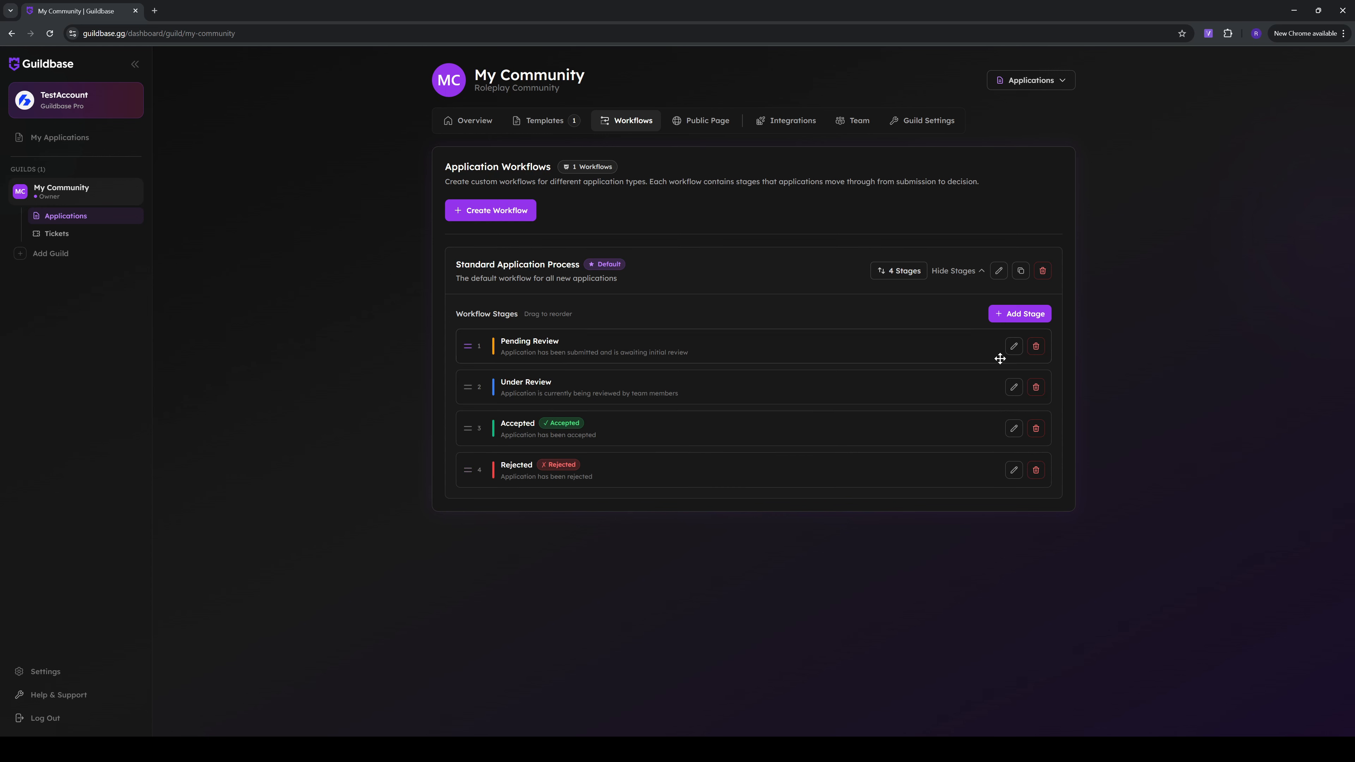
pyautogui.click(1013, 347)
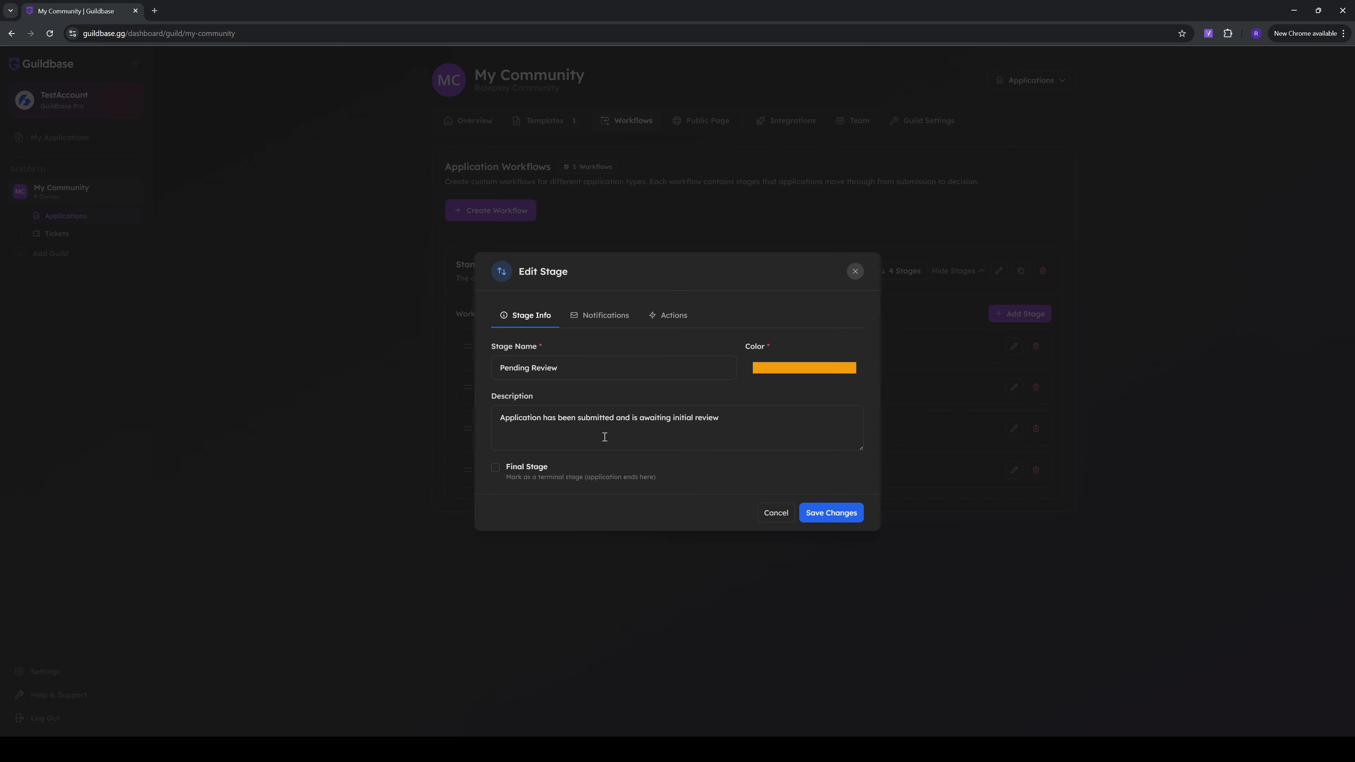
pyautogui.click(520, 468)
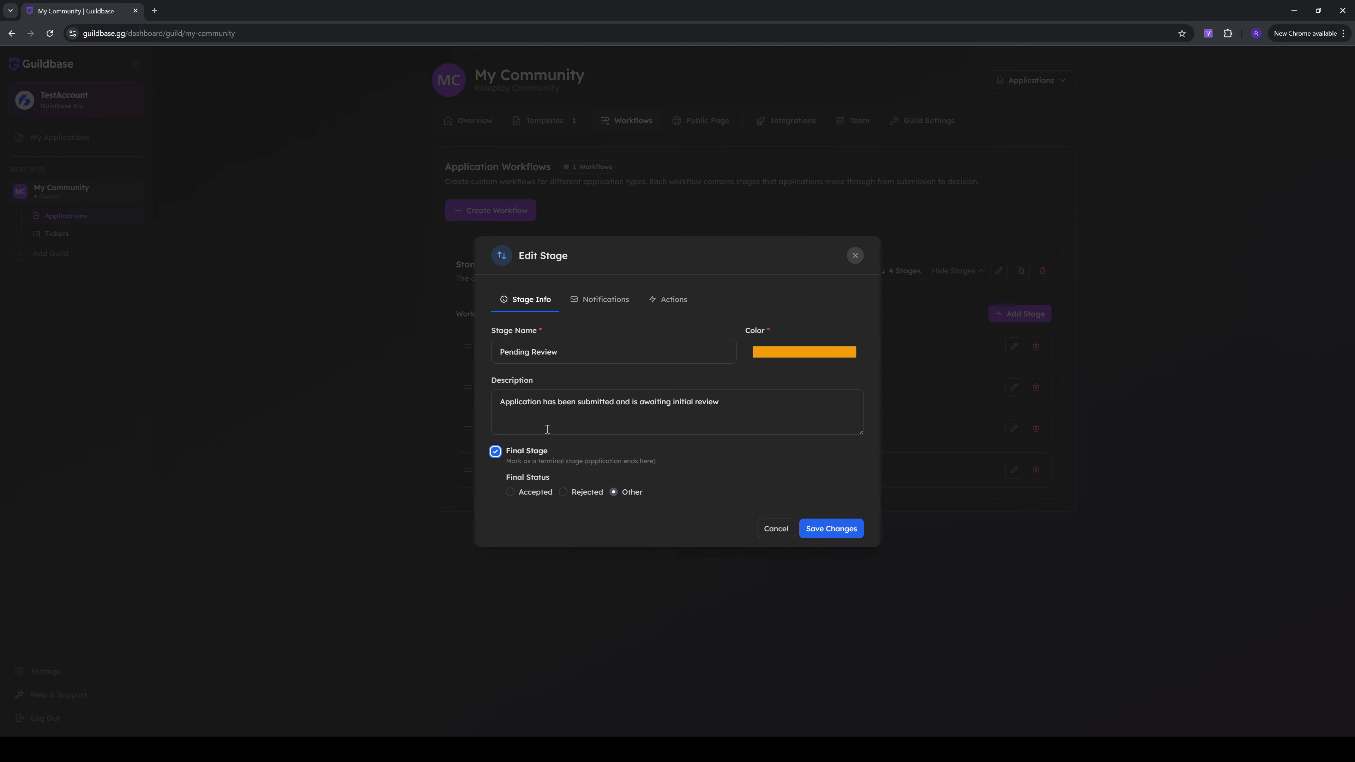
pyautogui.click(514, 453)
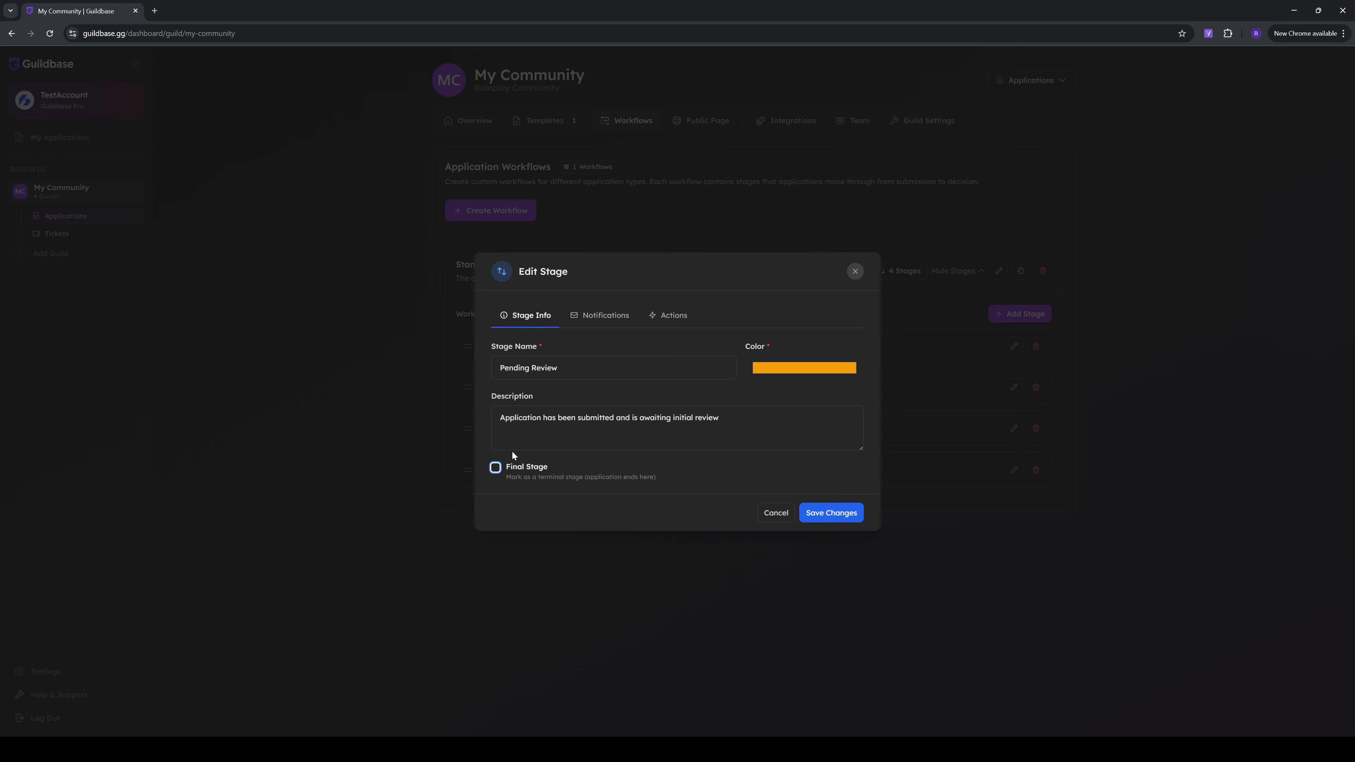
# Read through the email notification subject and message configured for the Pending Review stage
pyautogui.click(598, 322)
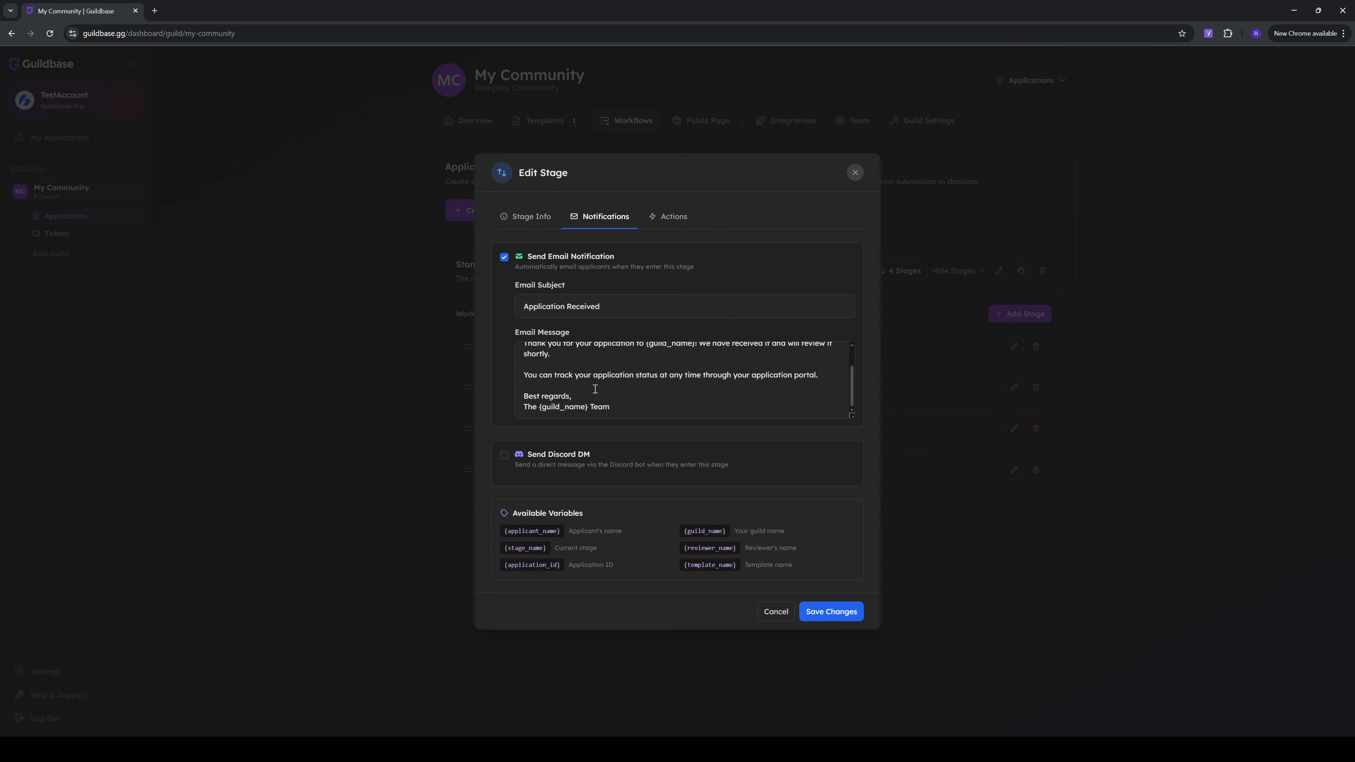
pyautogui.scroll(1, 595, 389)
pyautogui.scroll(1, 595, 389)
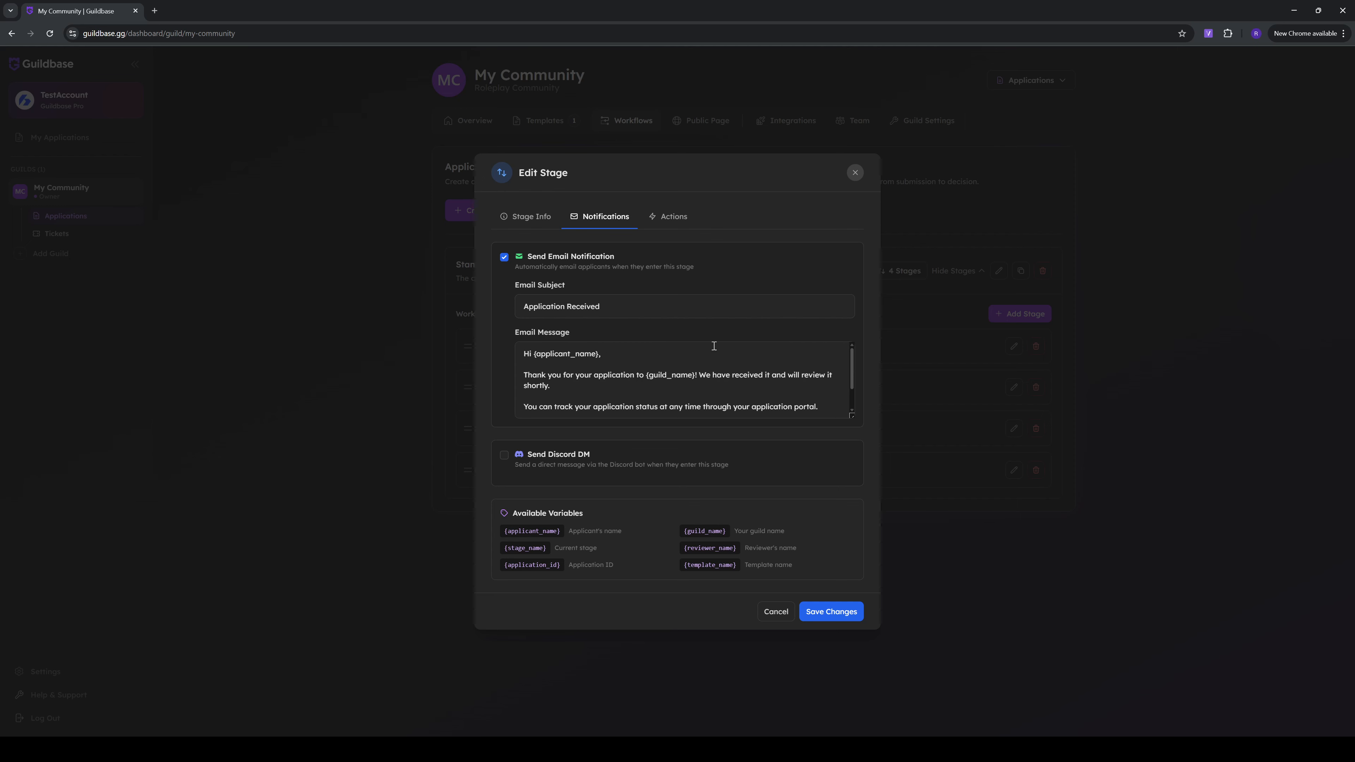
pyautogui.scroll(-1, 616, 375)
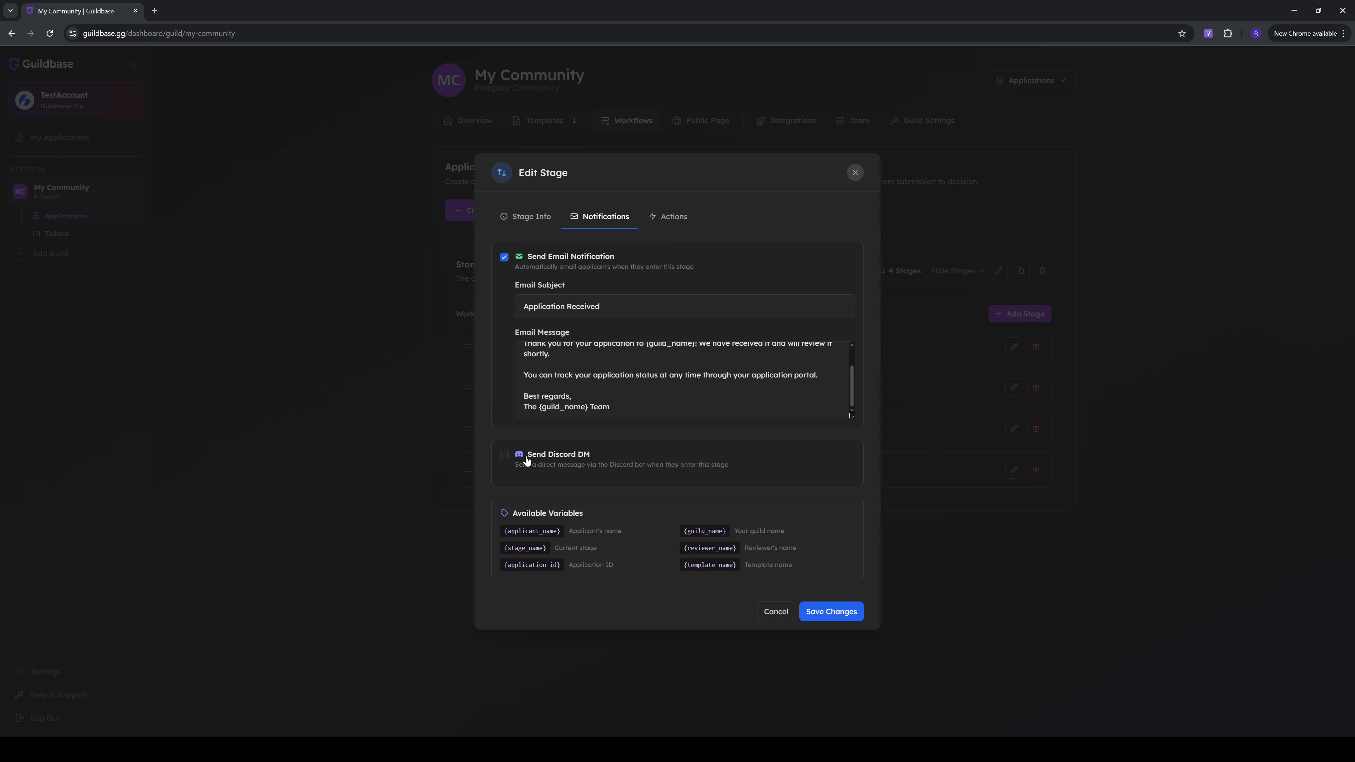
# Try a Discord DM notification with the {stage_name} variable as its message, and clear and disable it again
pyautogui.click(504, 460)
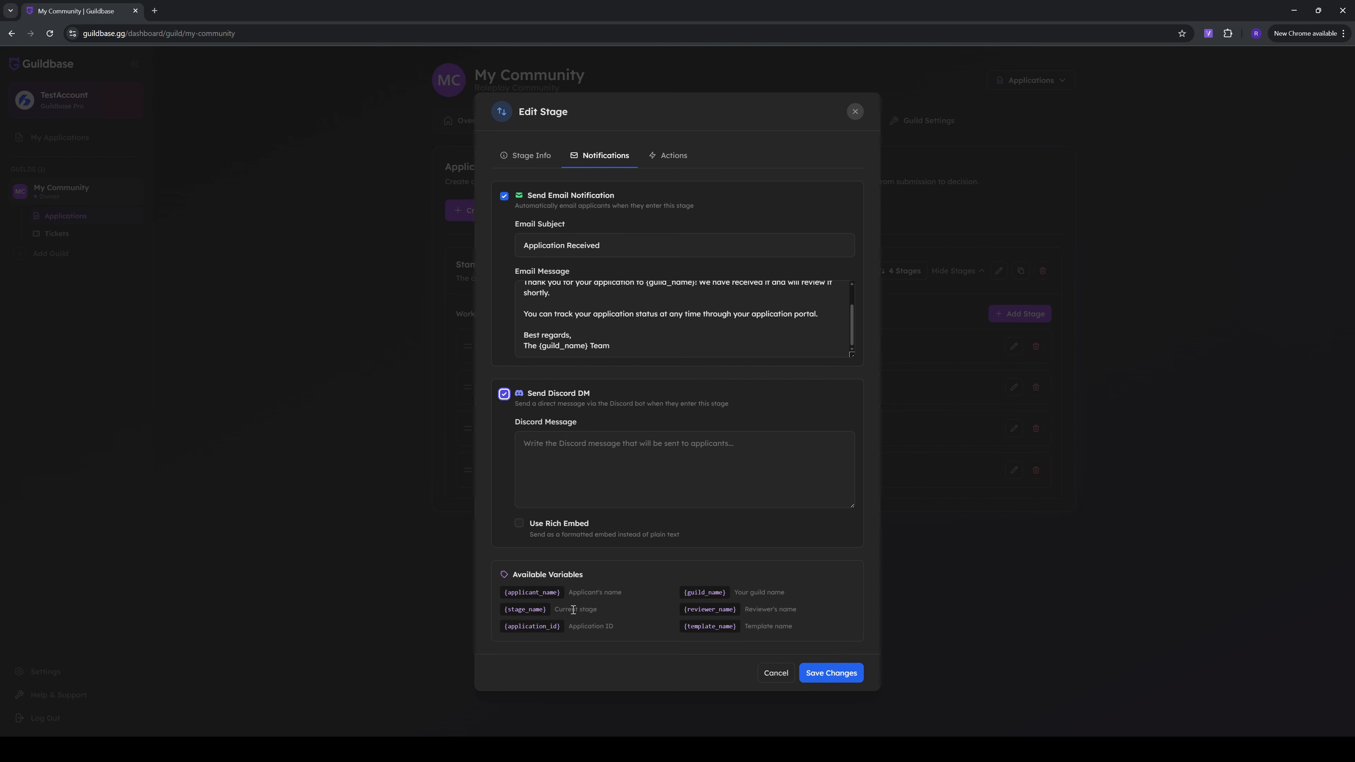
pyautogui.click(631, 485)
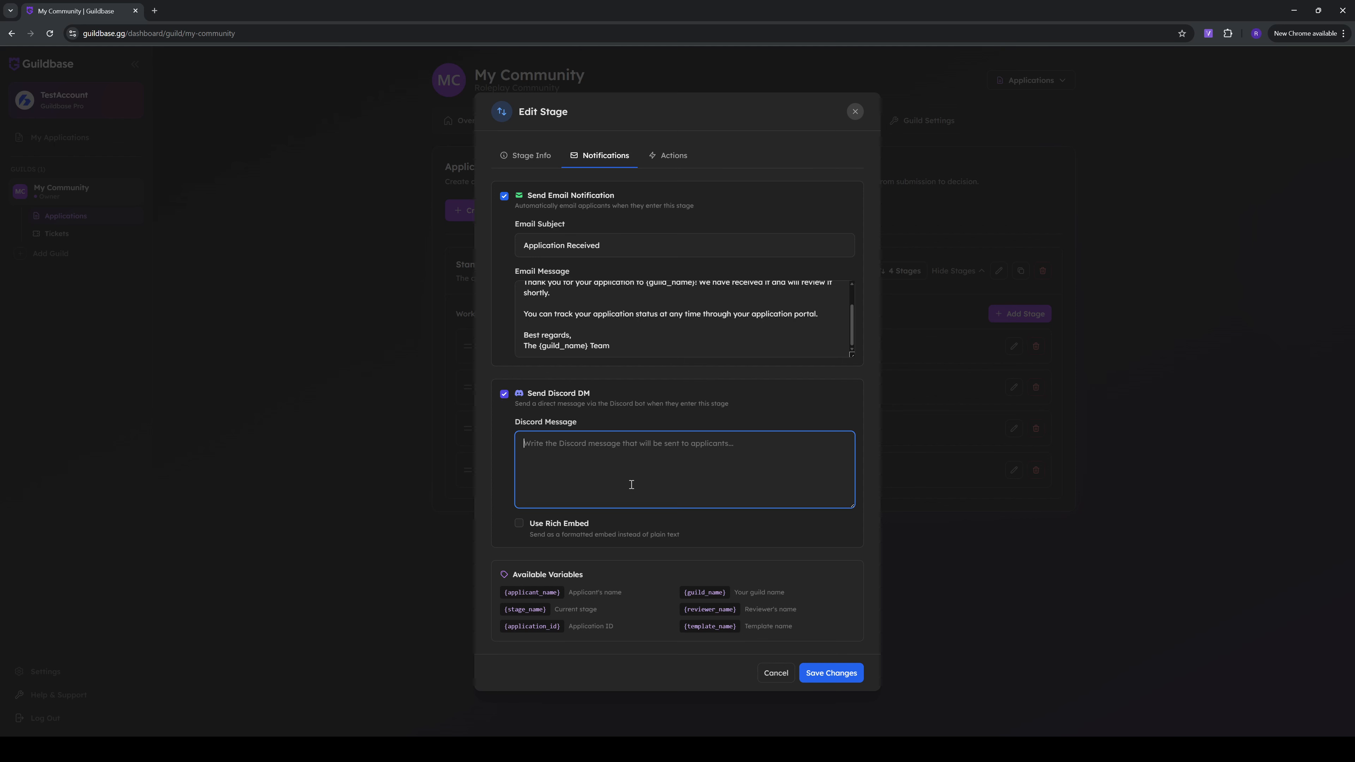
pyautogui.write('{stage_nmae}')
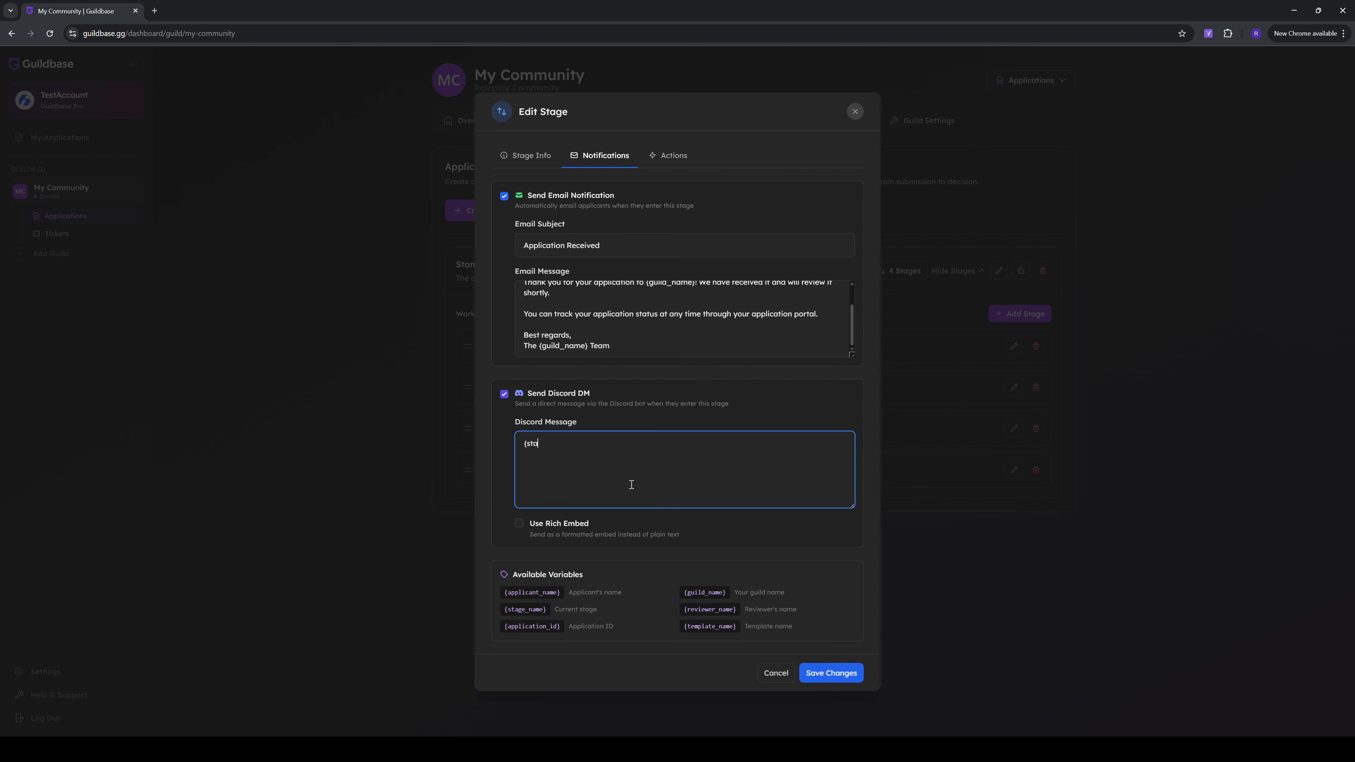
pyautogui.press('BackSpace')
pyautogui.press('BackSpace')
pyautogui.press('BackSpace')
pyautogui.press('BackSpace')
pyautogui.write('ame')
pyautogui.hotkey('ctrl', 'a')
pyautogui.press('BackSpace')
pyautogui.click(584, 395)
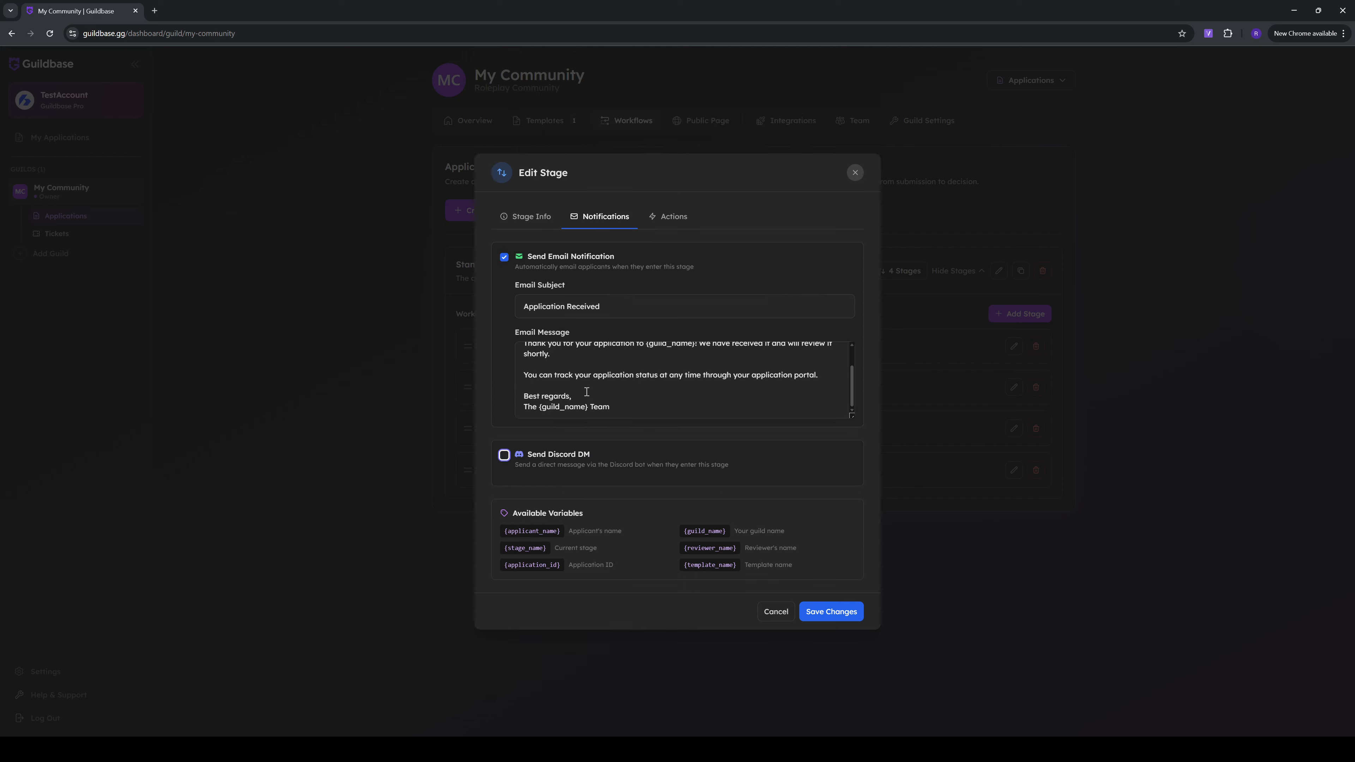
# Examine the automated action types available for the Pending Review stage, and leave the stage editor without saving
pyautogui.click(663, 222)
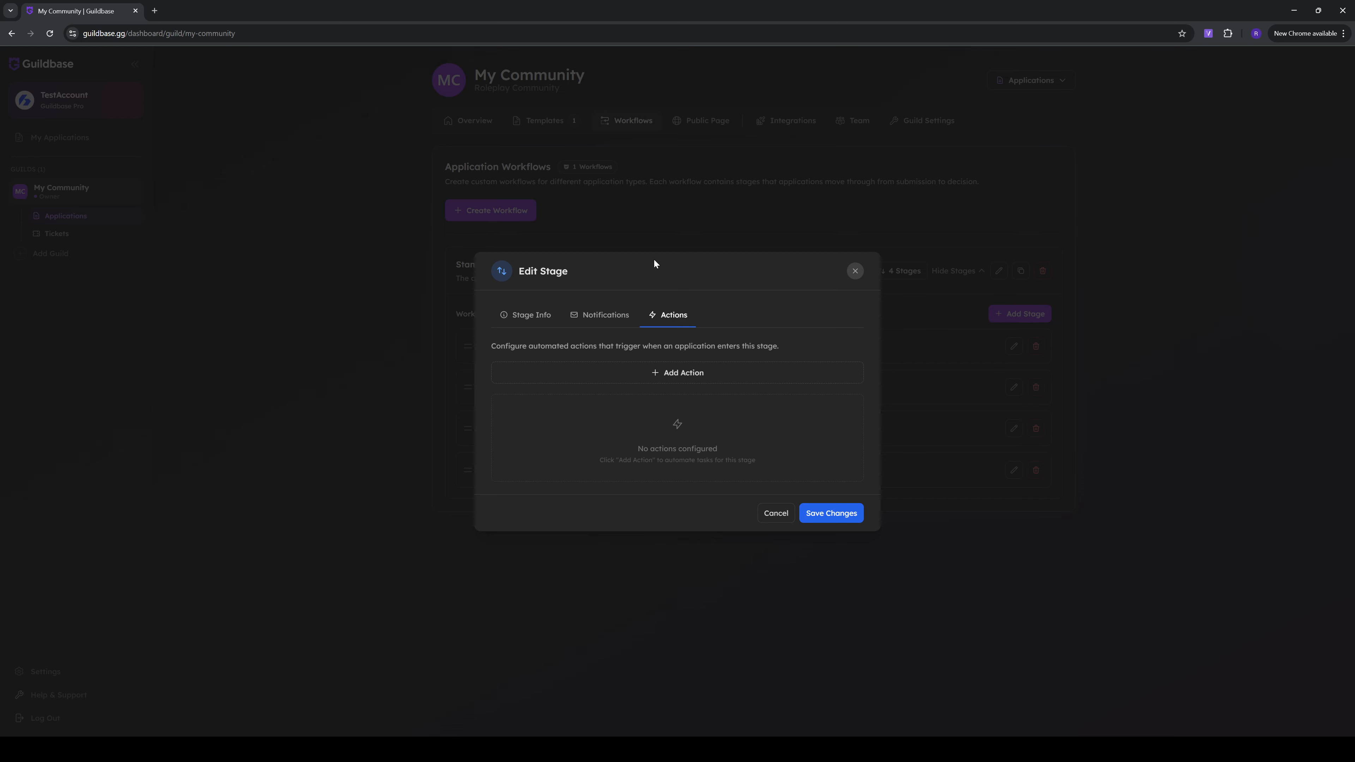
pyautogui.click(663, 373)
pyautogui.scroll(-1, 664, 377)
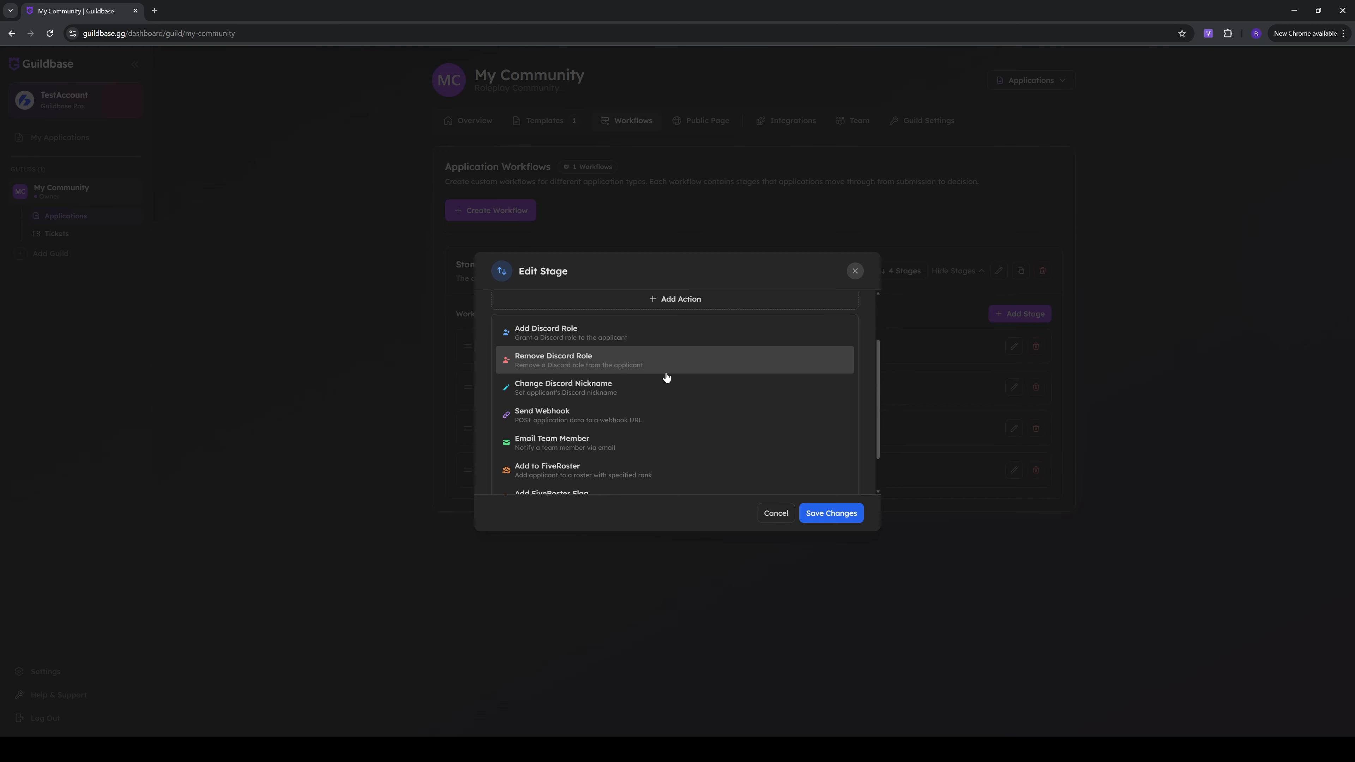
pyautogui.scroll(-1, 613, 363)
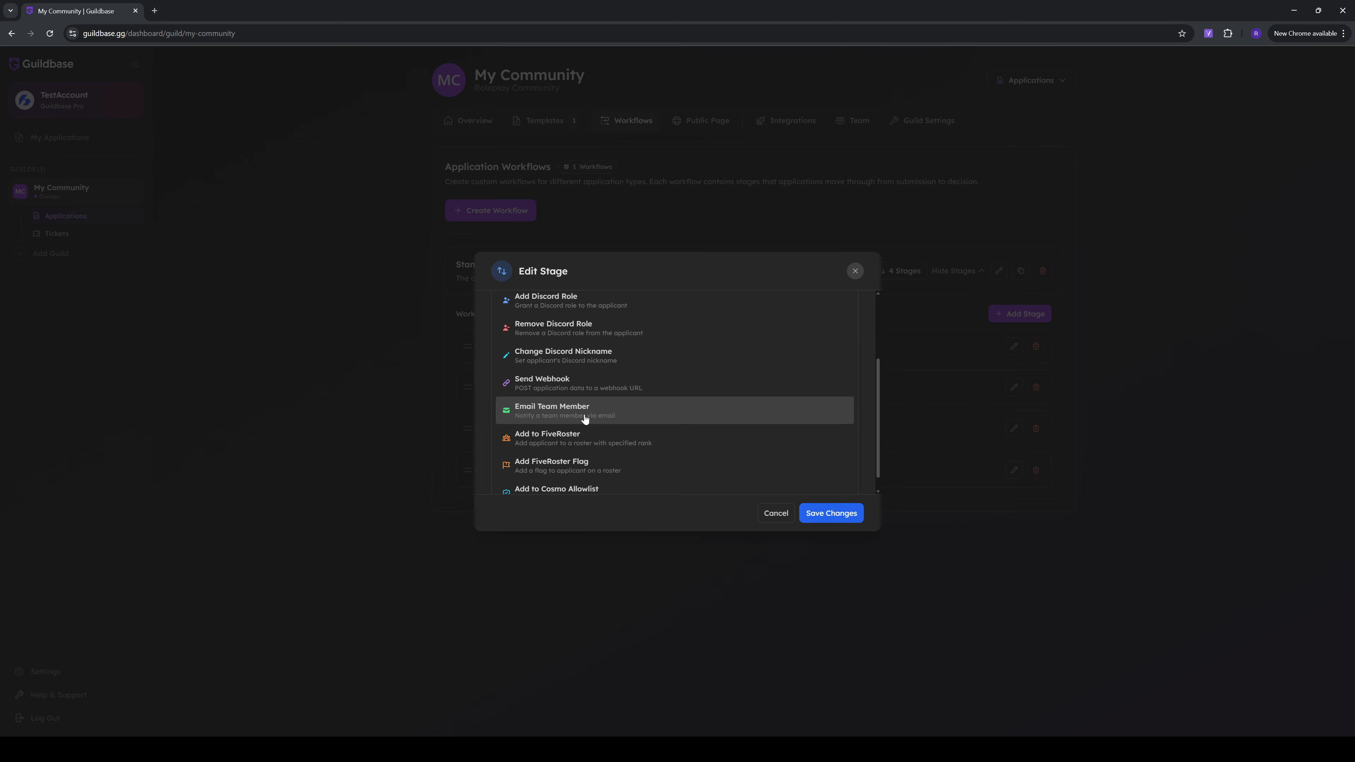
pyautogui.scroll(-1, 585, 419)
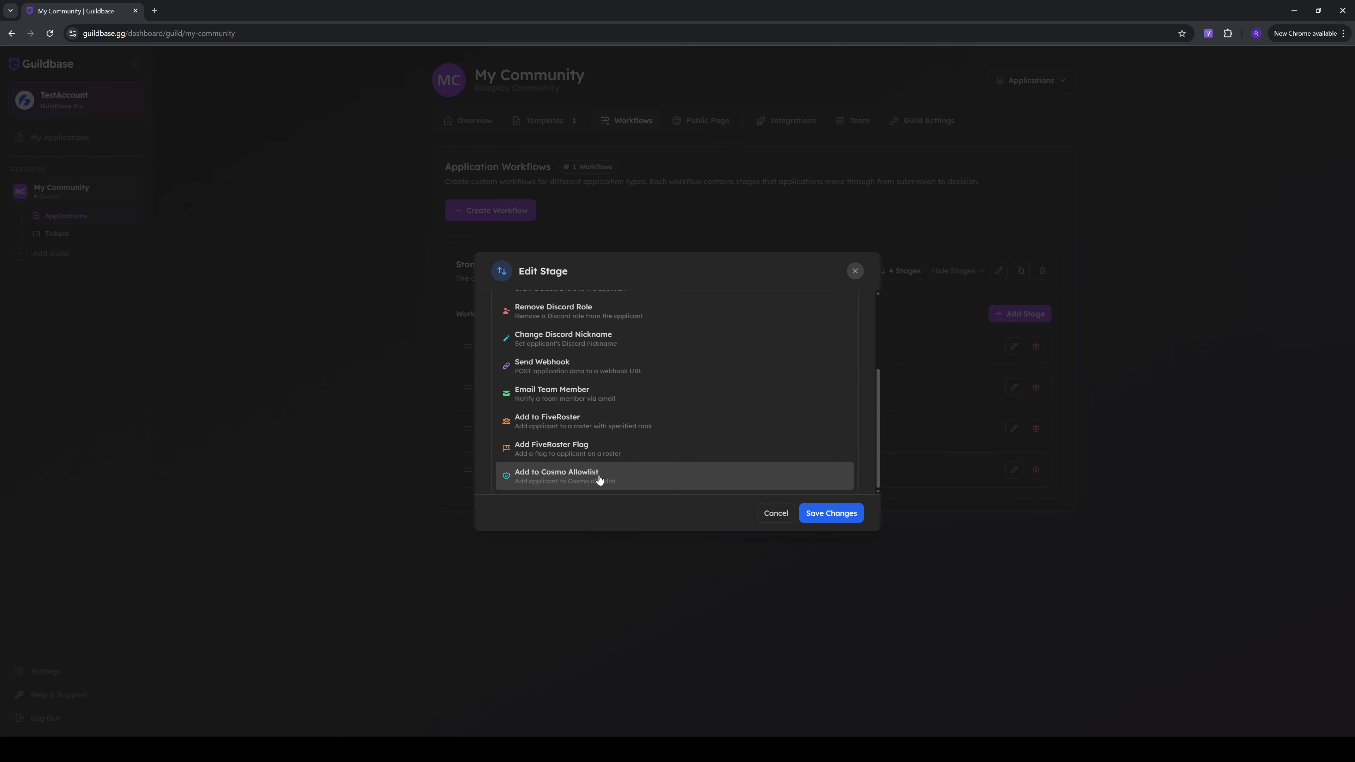
pyautogui.scroll(5, 647, 448)
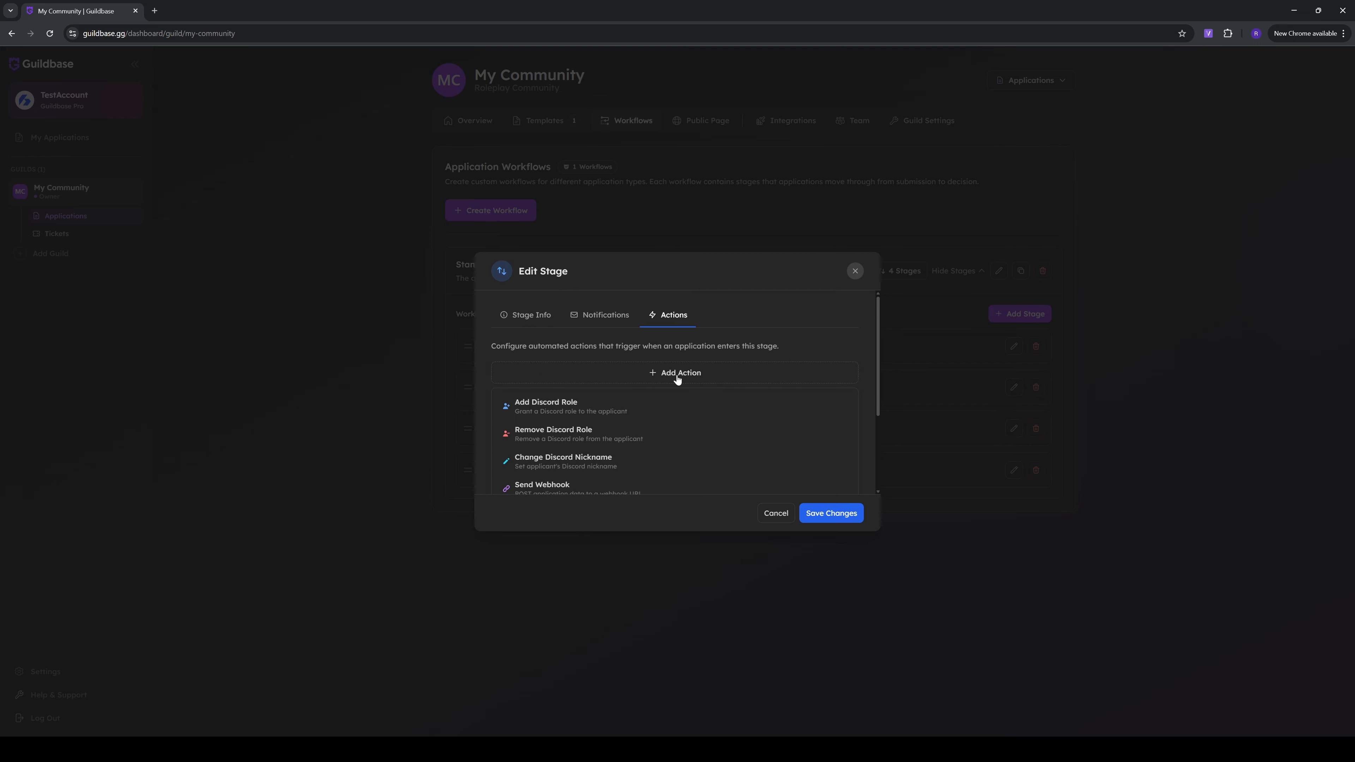
pyautogui.click(677, 377)
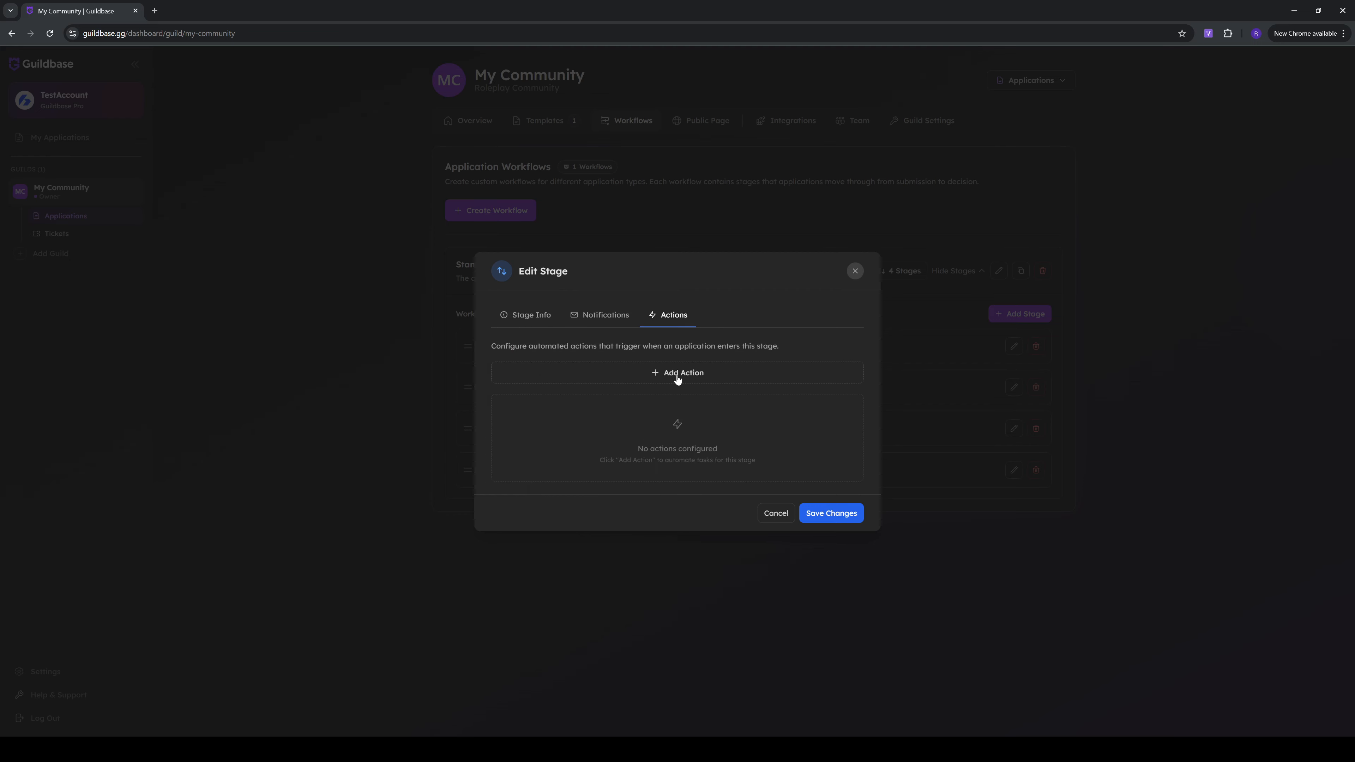
pyautogui.click(778, 513)
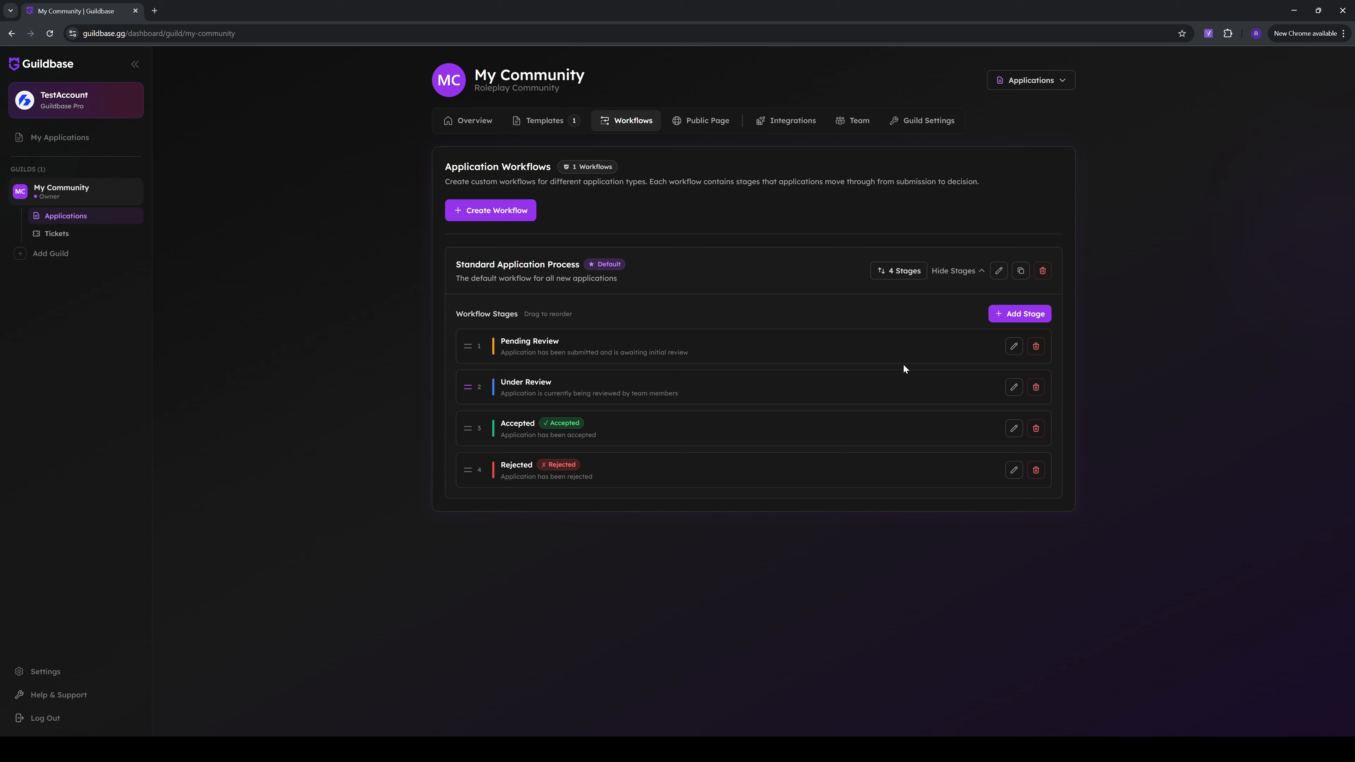
# Check the Standard Application Process workflow's own settings, close them without changes and collapse its stages
pyautogui.click(999, 271)
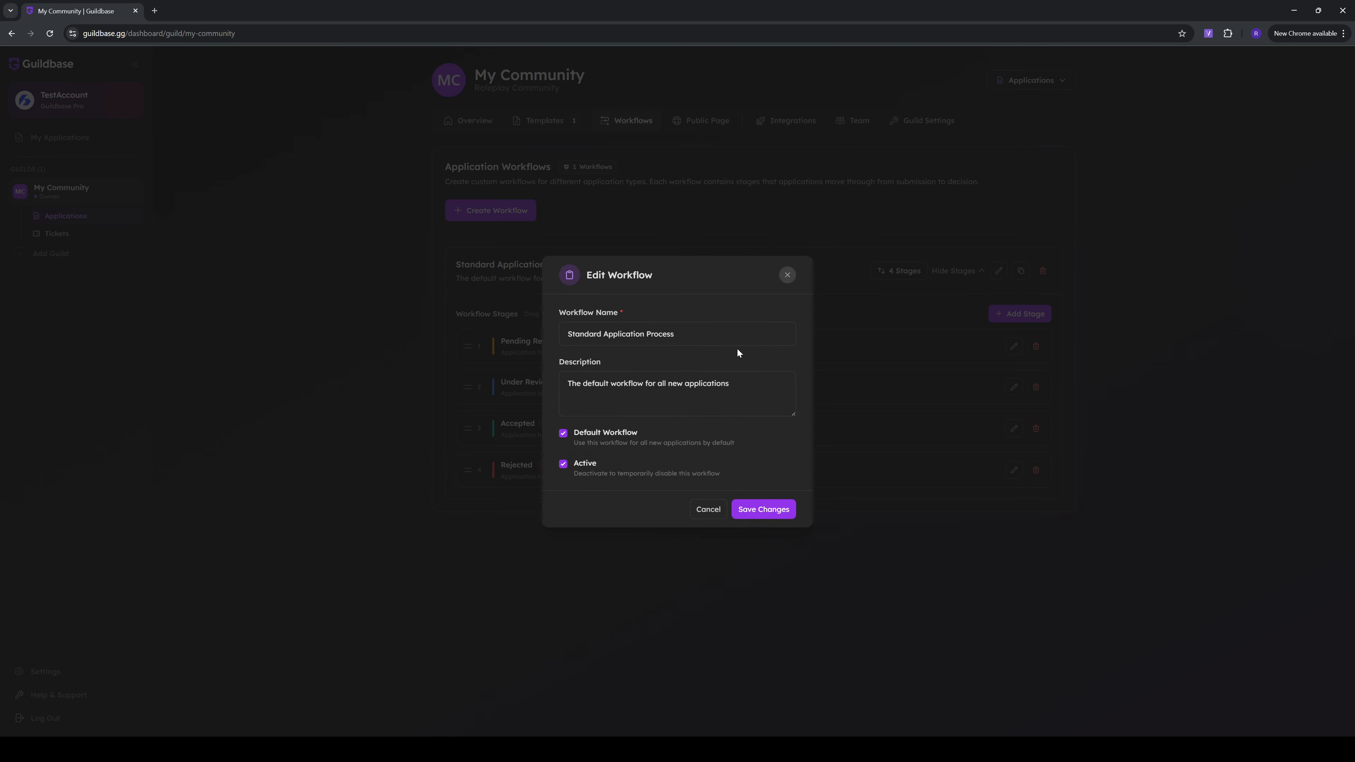
pyautogui.click(879, 307)
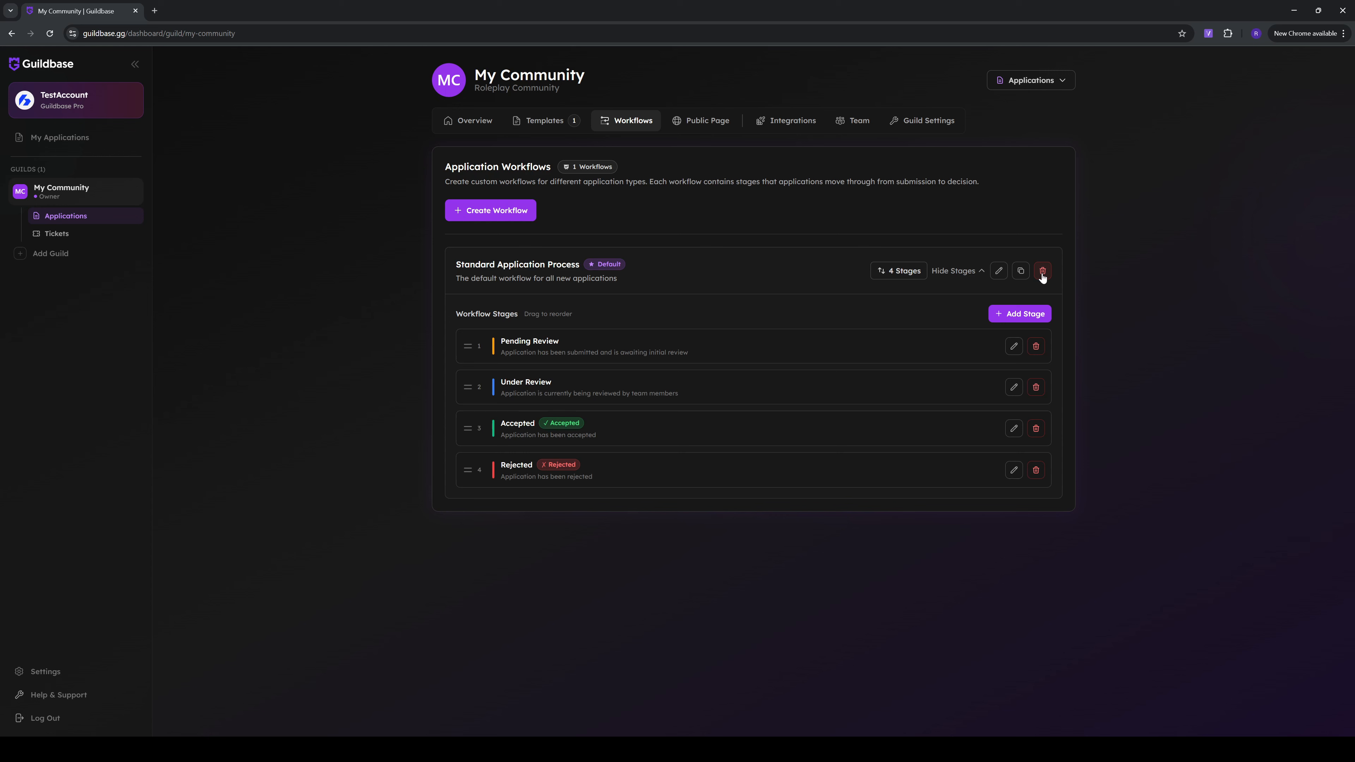
pyautogui.click(970, 272)
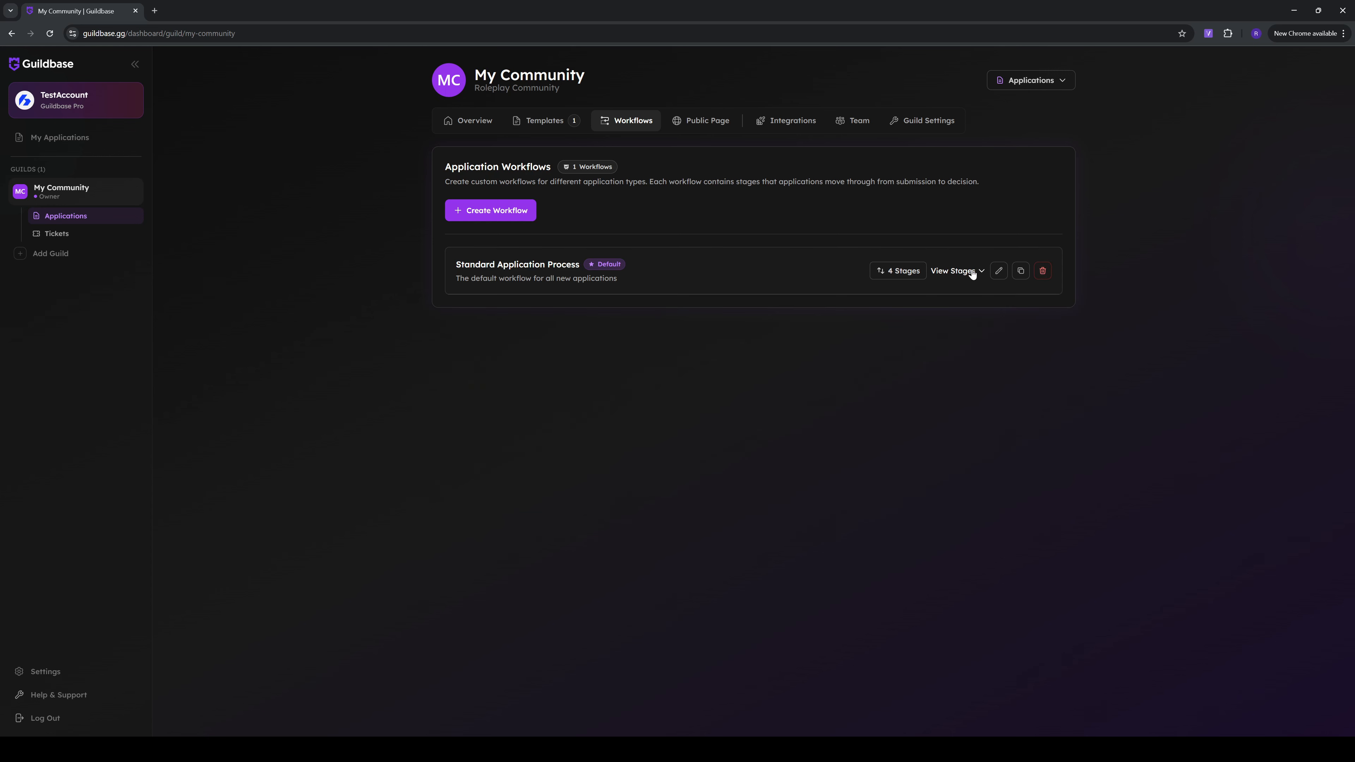
# Create an application workflow named "Whitelist Application" with the description "This is a whitelist workflow"
pyautogui.click(505, 210)
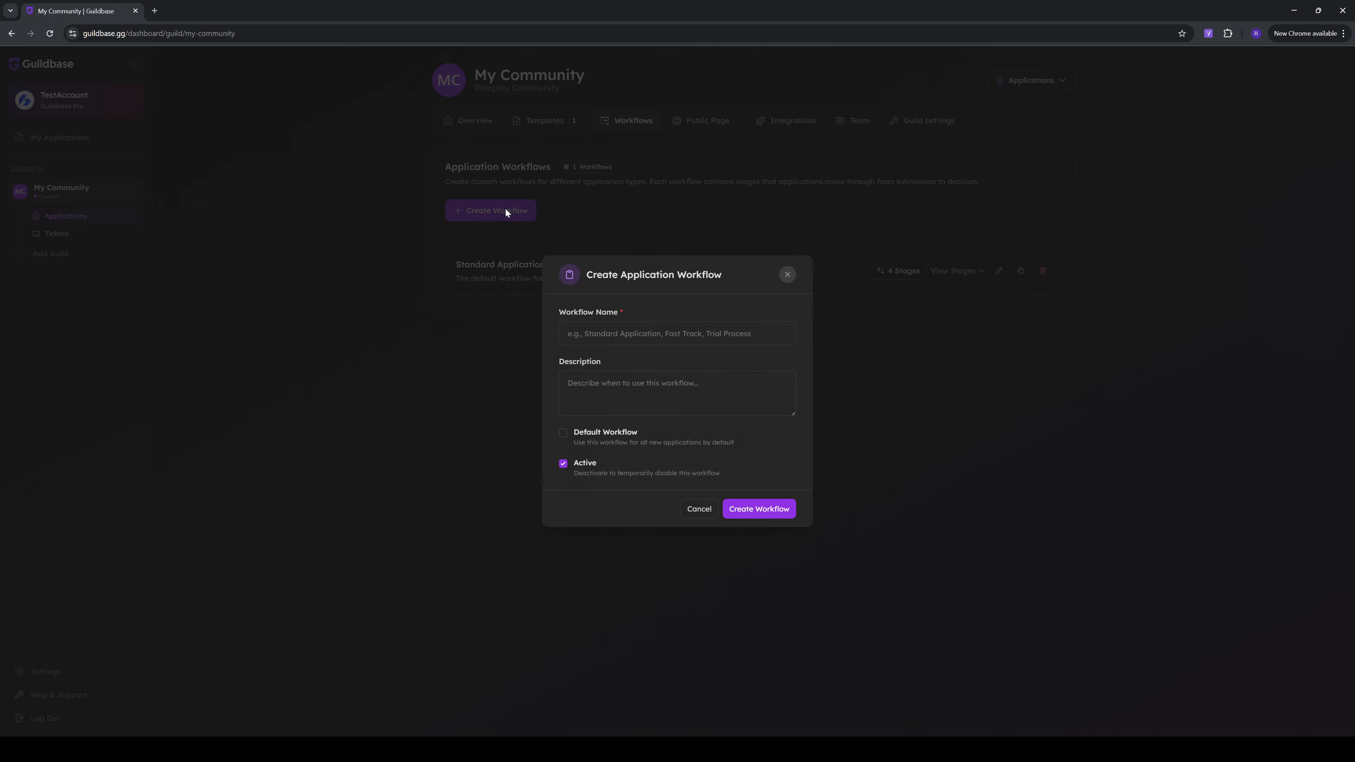
pyautogui.click(613, 334)
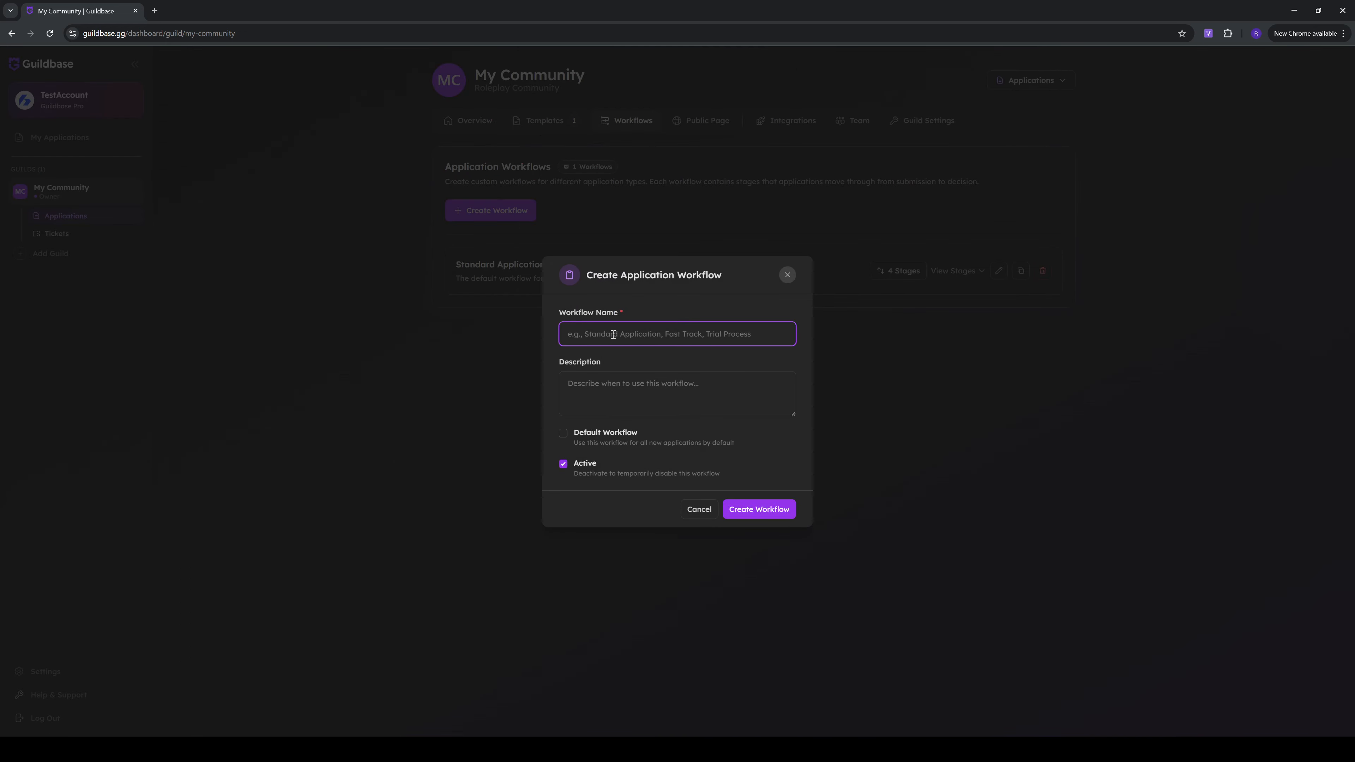
pyautogui.write('Whitelist Application')
pyautogui.press('Tab')
pyautogui.press('Tab')
pyautogui.press('Tab')
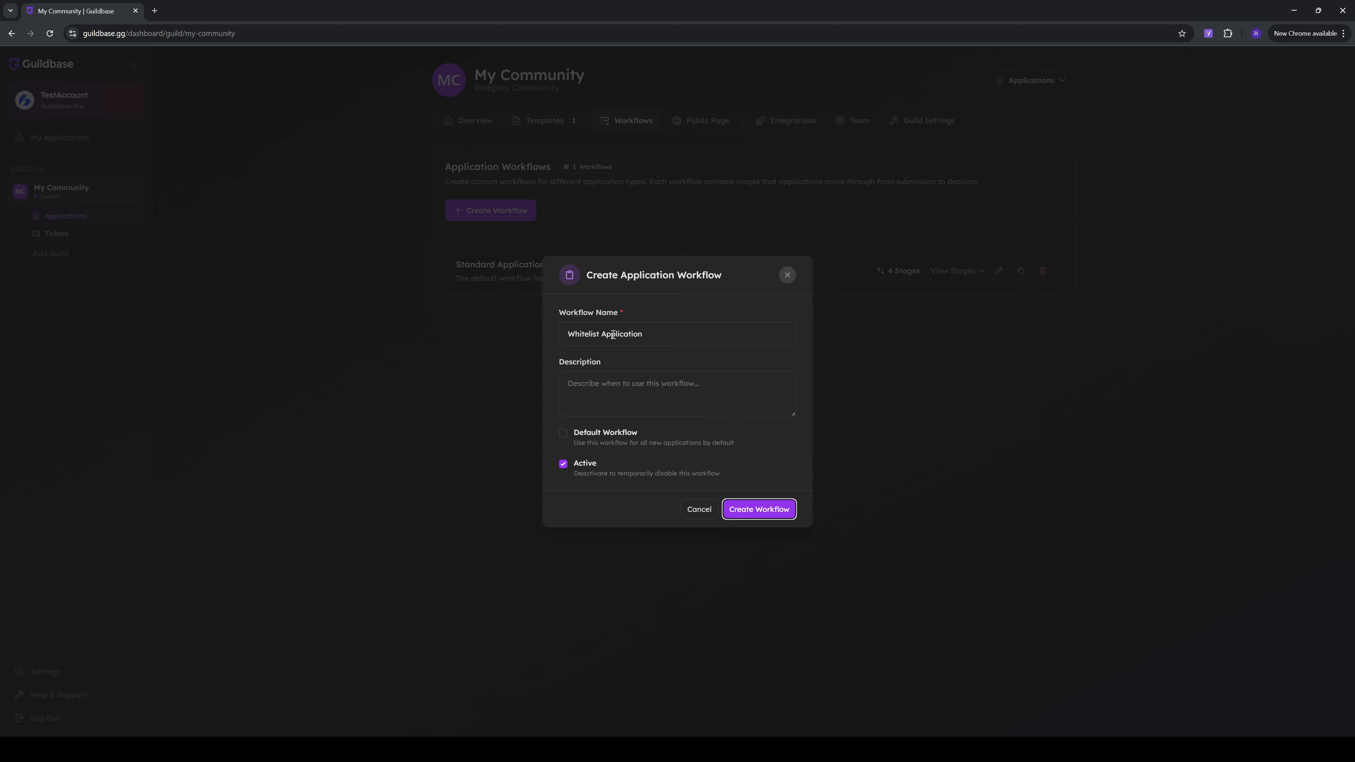
pyautogui.click(654, 385)
pyautogui.write('Th')
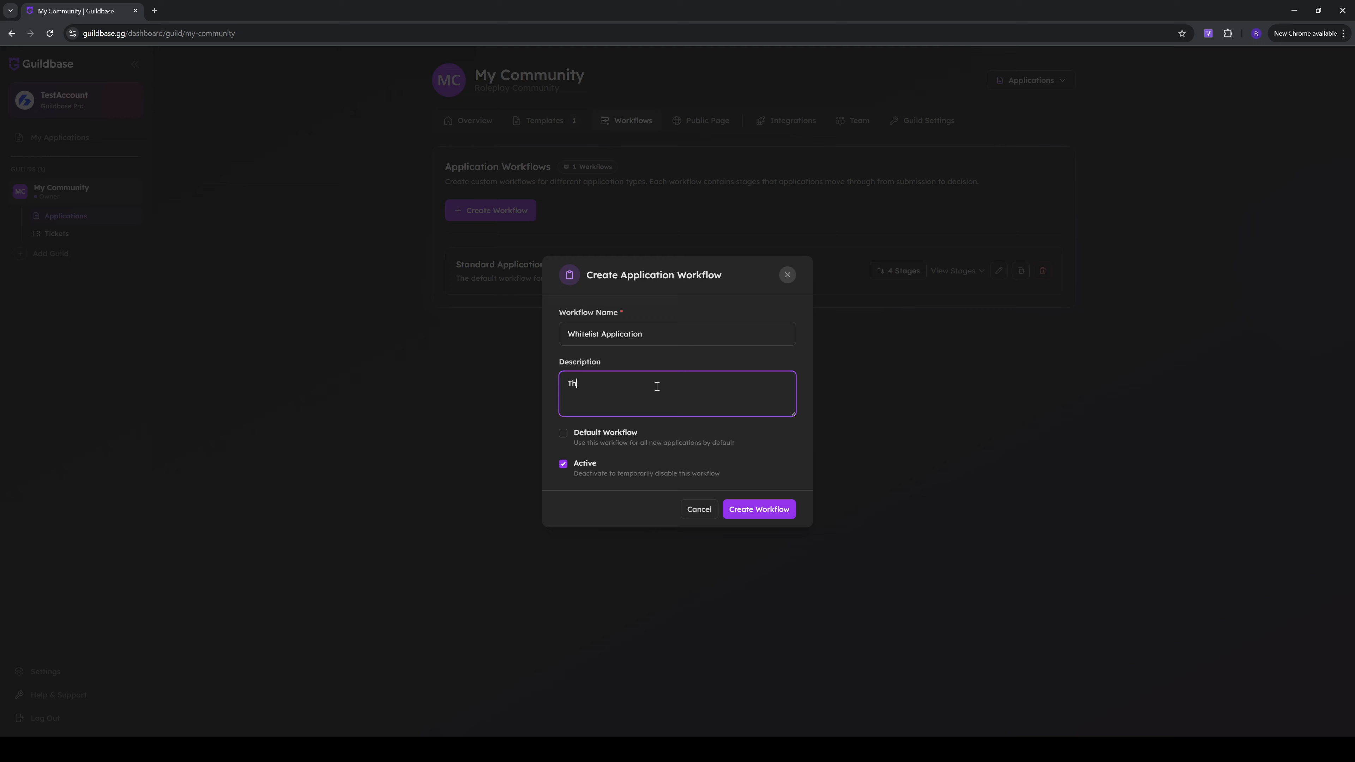
pyautogui.write('is is a whitelist workflow')
pyautogui.click(745, 509)
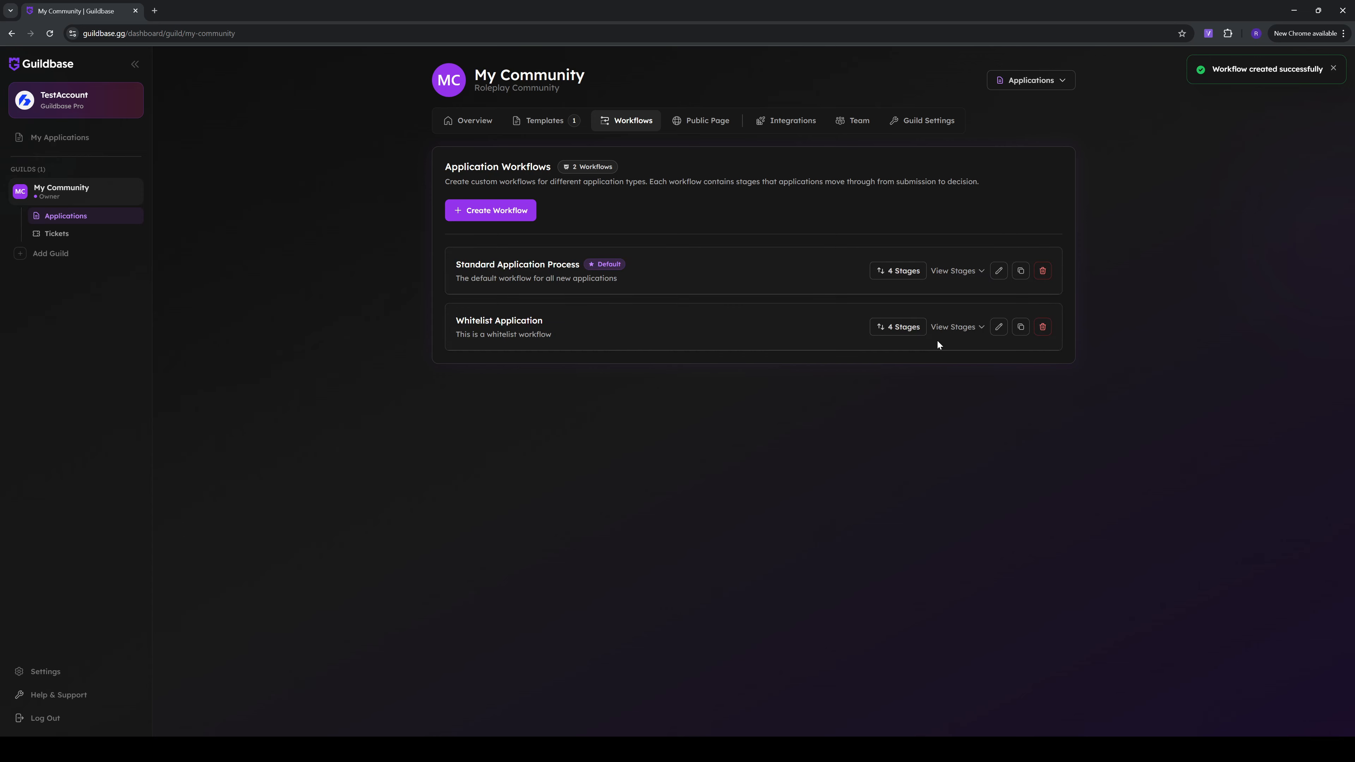
# Check the automated actions of the Whitelist Application workflow's Accepted stage, close the stage without changes and collapse the workflow's stages
pyautogui.click(958, 327)
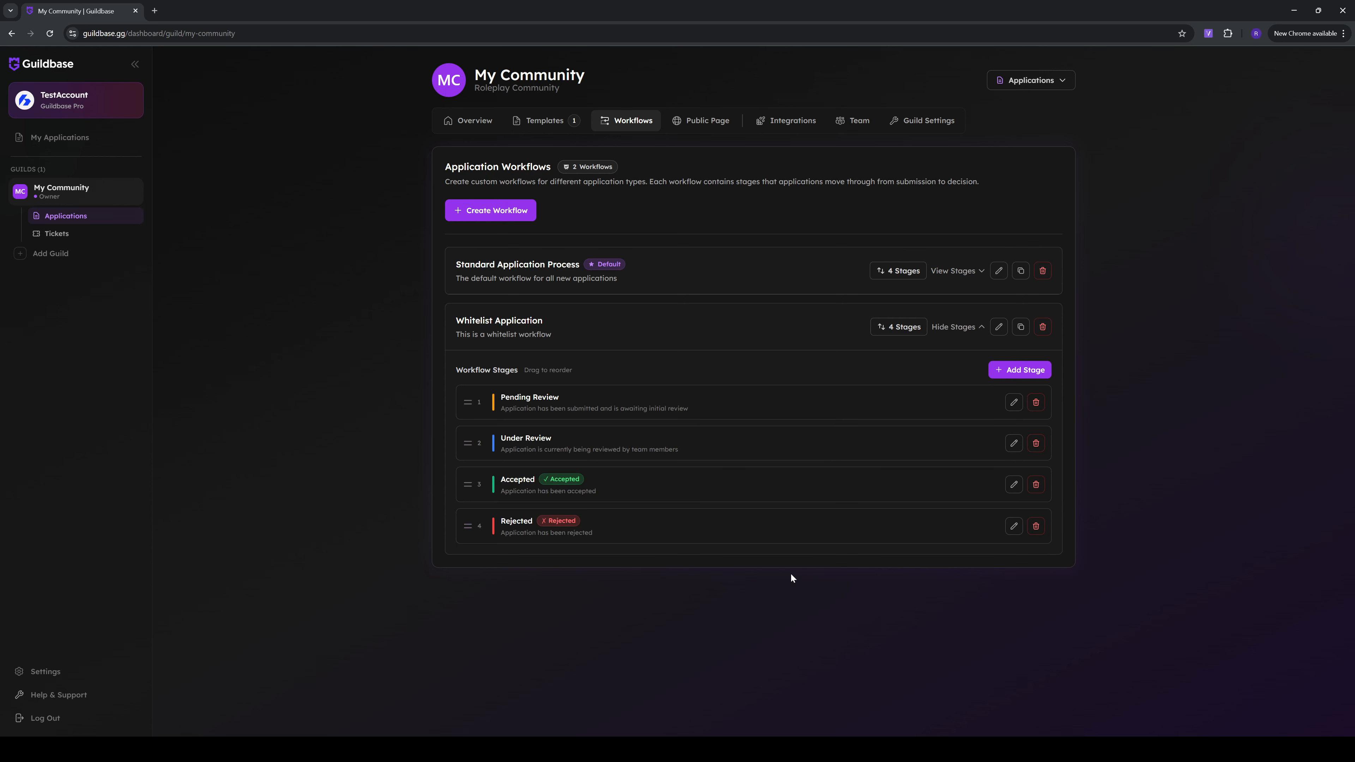
pyautogui.click(1014, 484)
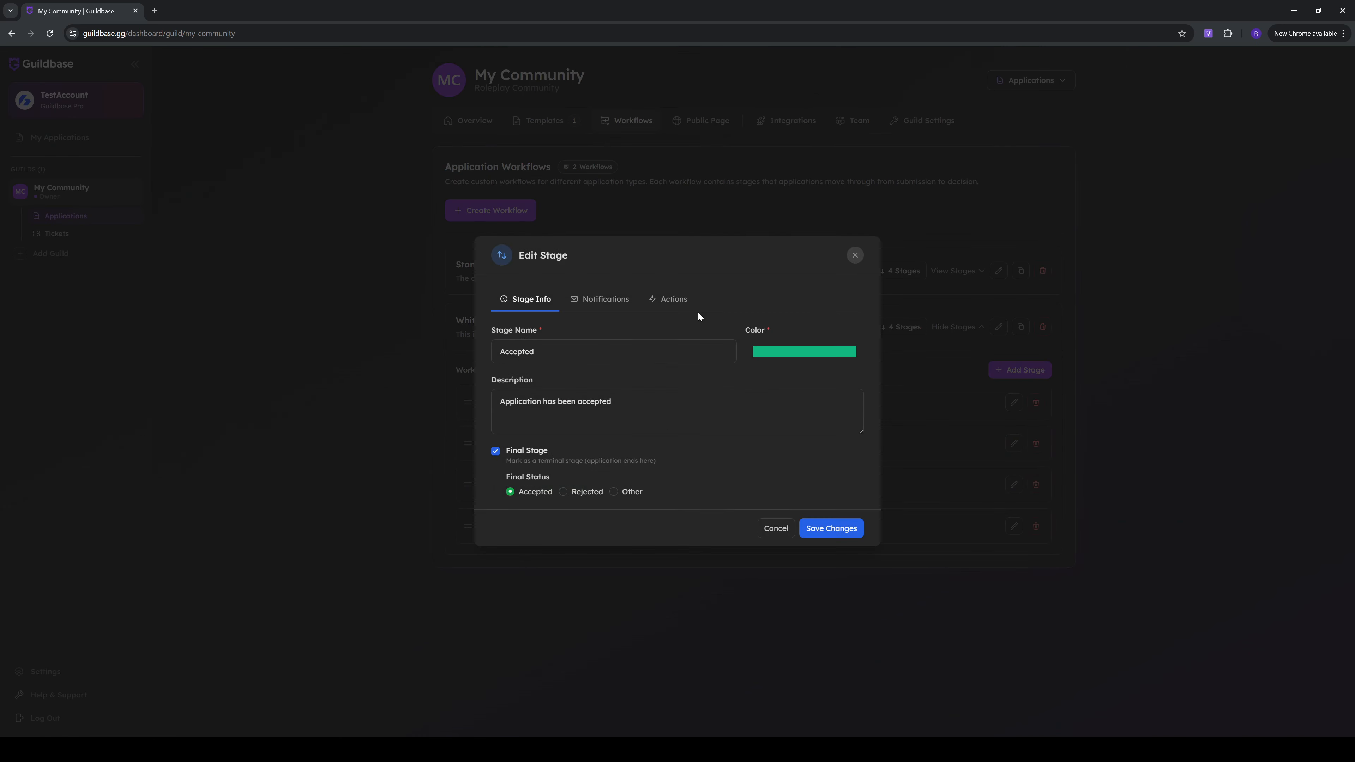
pyautogui.click(674, 300)
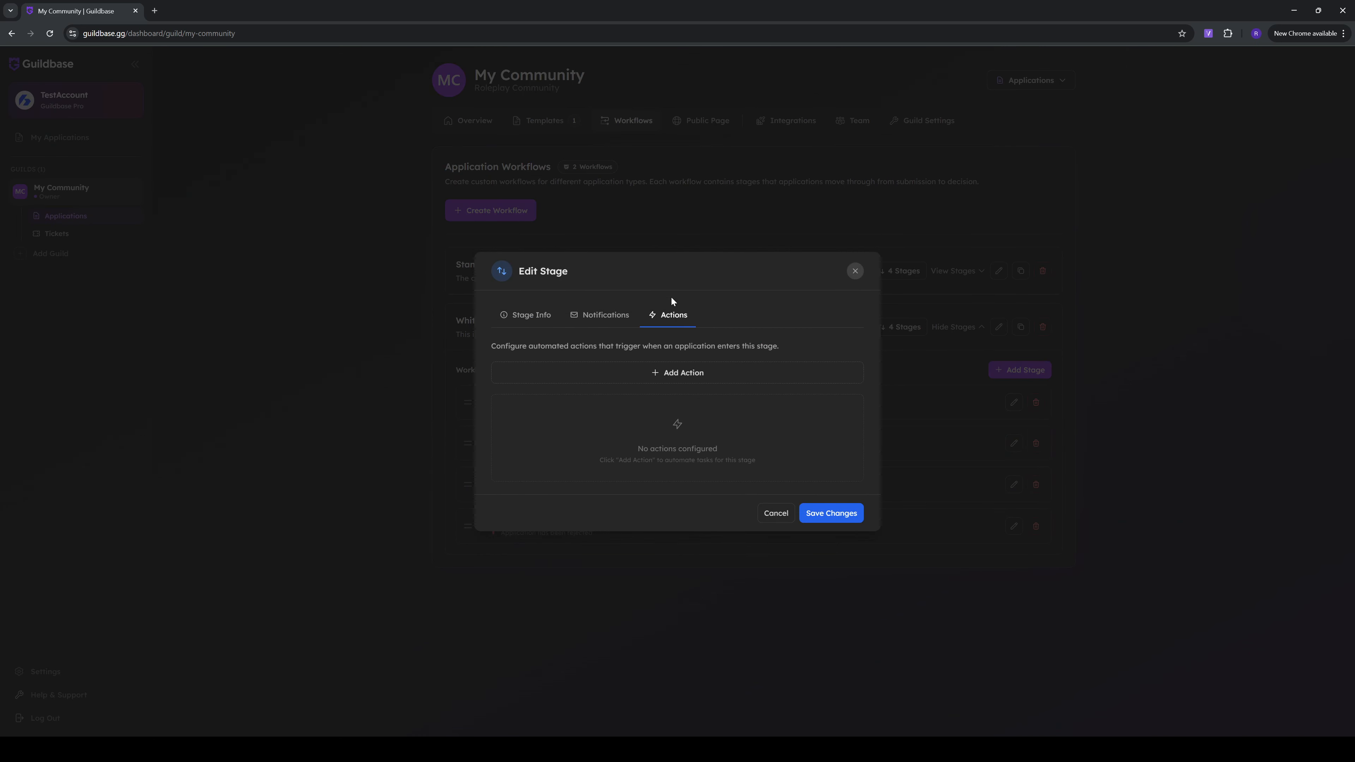
pyautogui.click(784, 514)
pyautogui.click(954, 326)
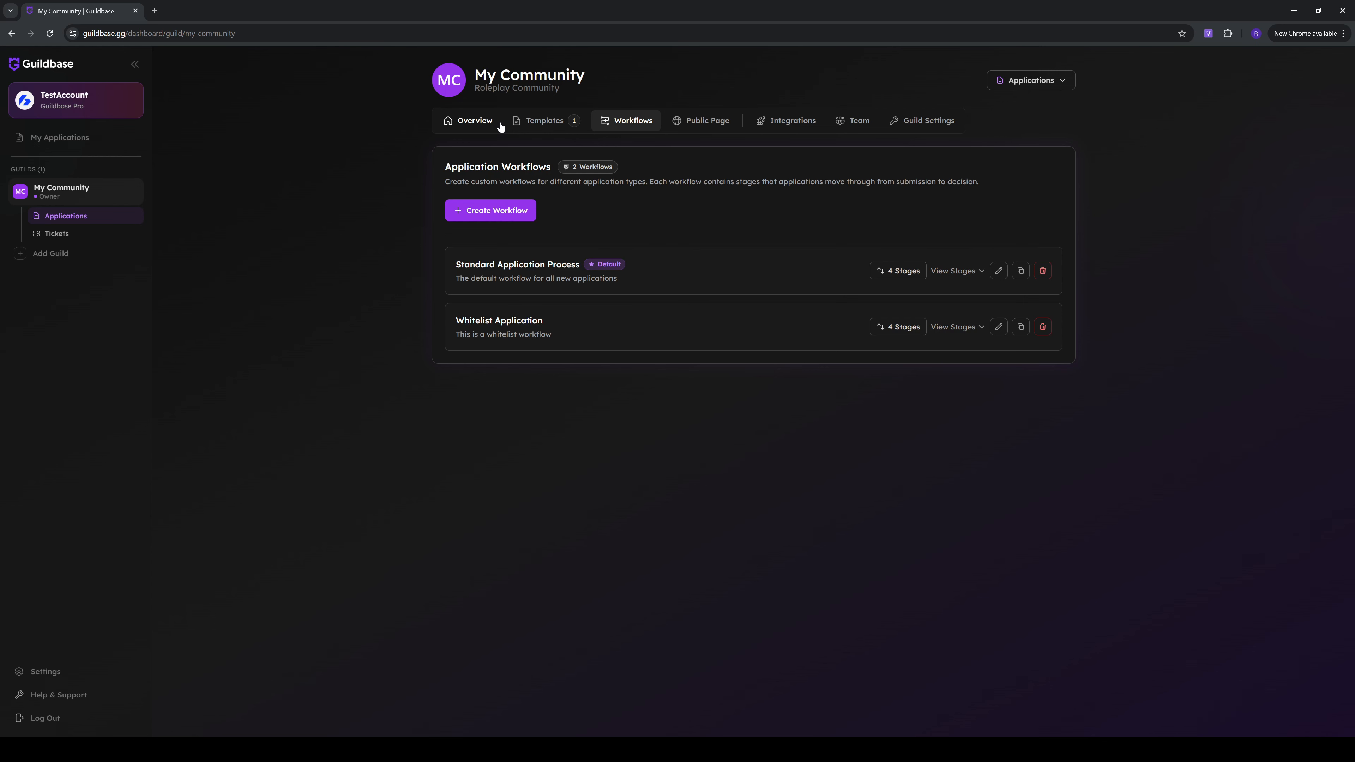
# Check the workflows assignable to the Staff Application template in its settings, cancel without changes and return to the workflows overview
pyautogui.click(525, 122)
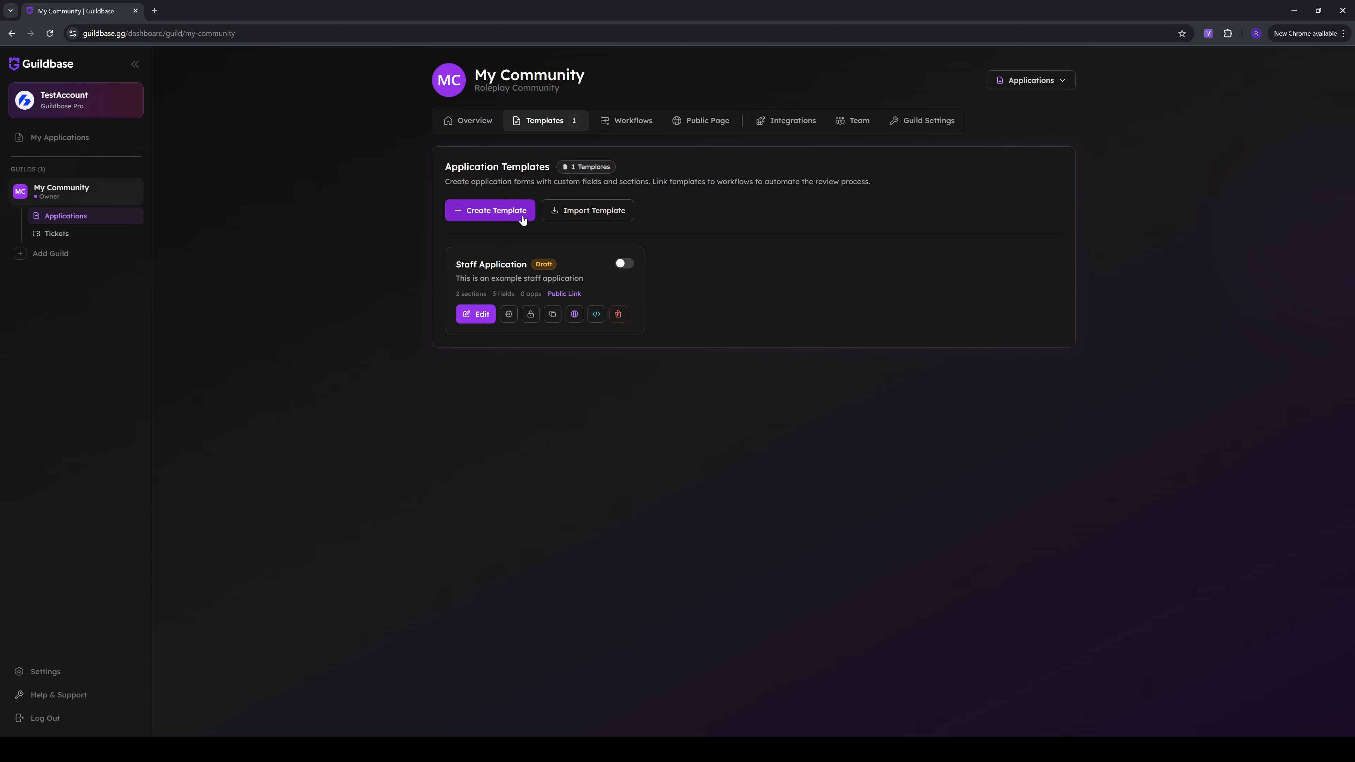
pyautogui.click(509, 315)
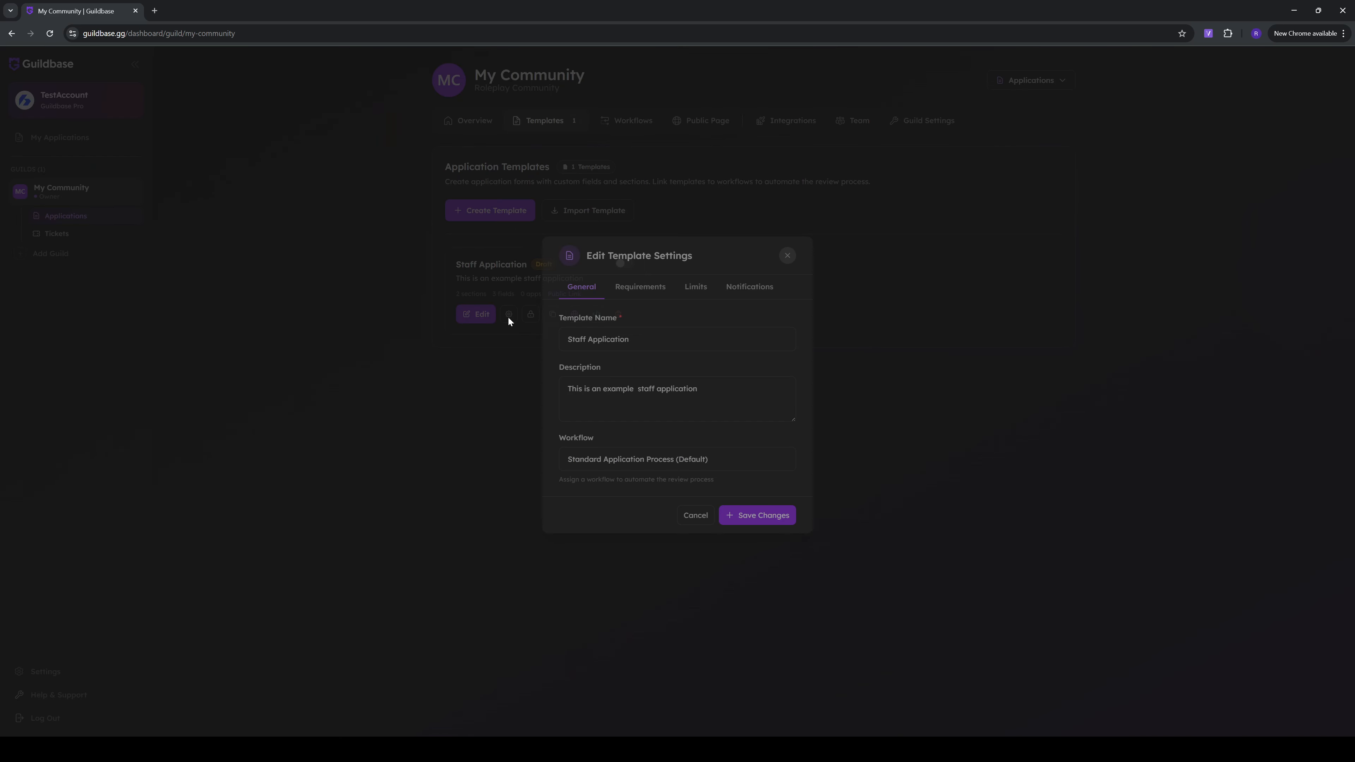
pyautogui.click(597, 473)
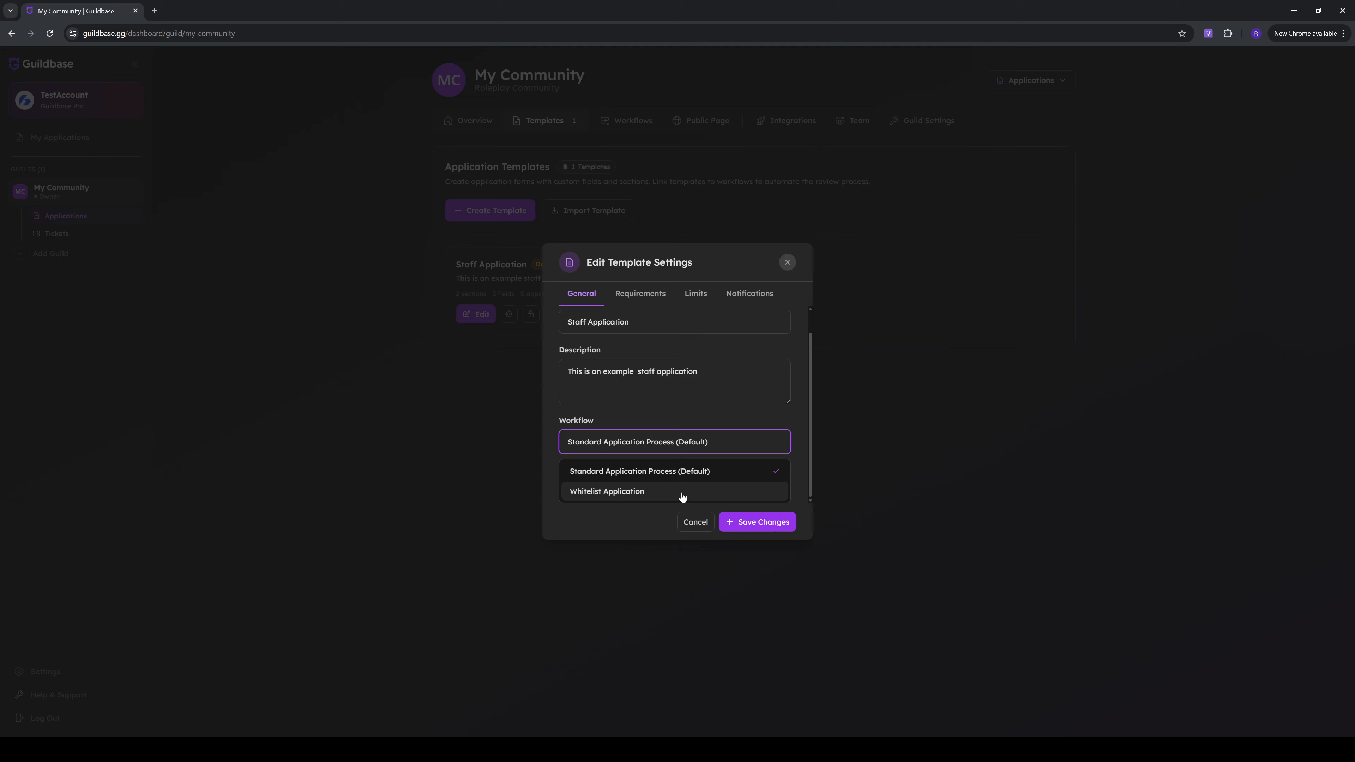
pyautogui.click(688, 521)
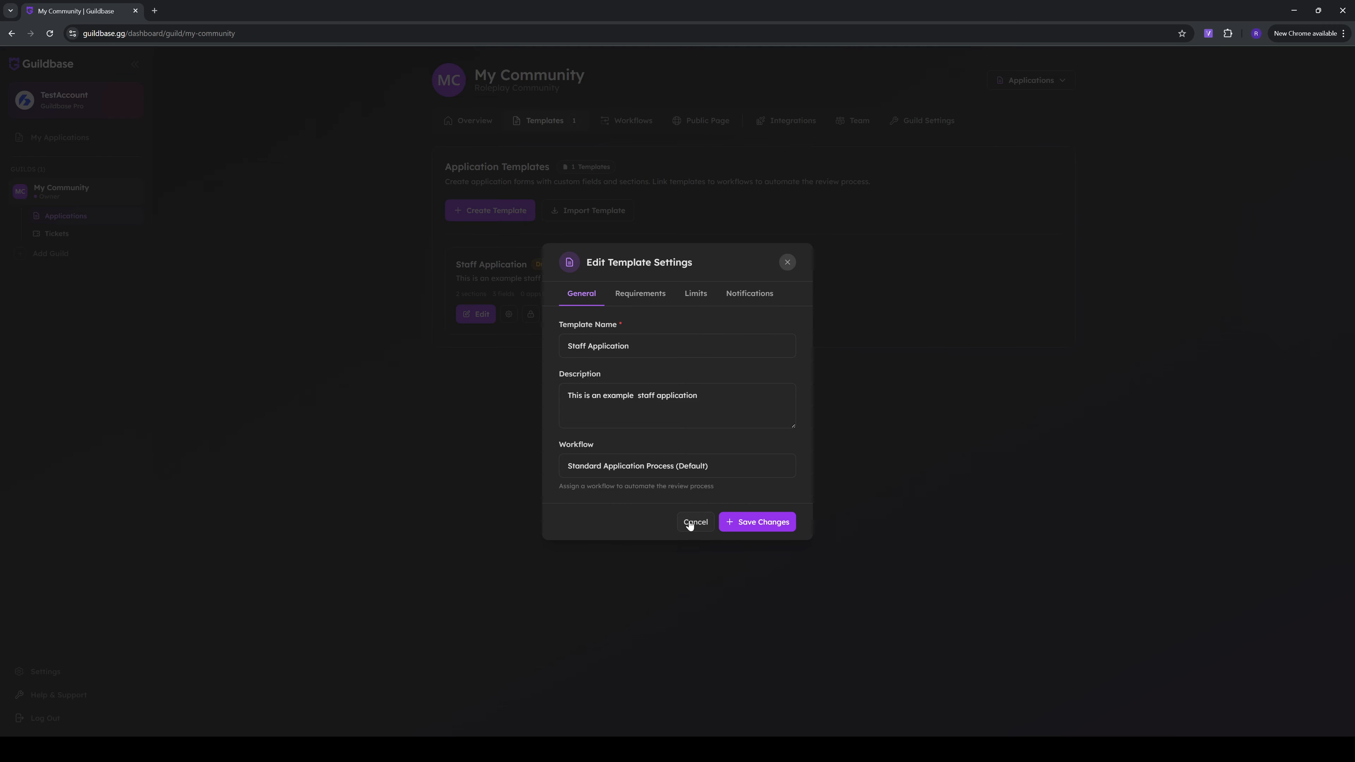
pyautogui.click(696, 522)
pyautogui.click(624, 125)
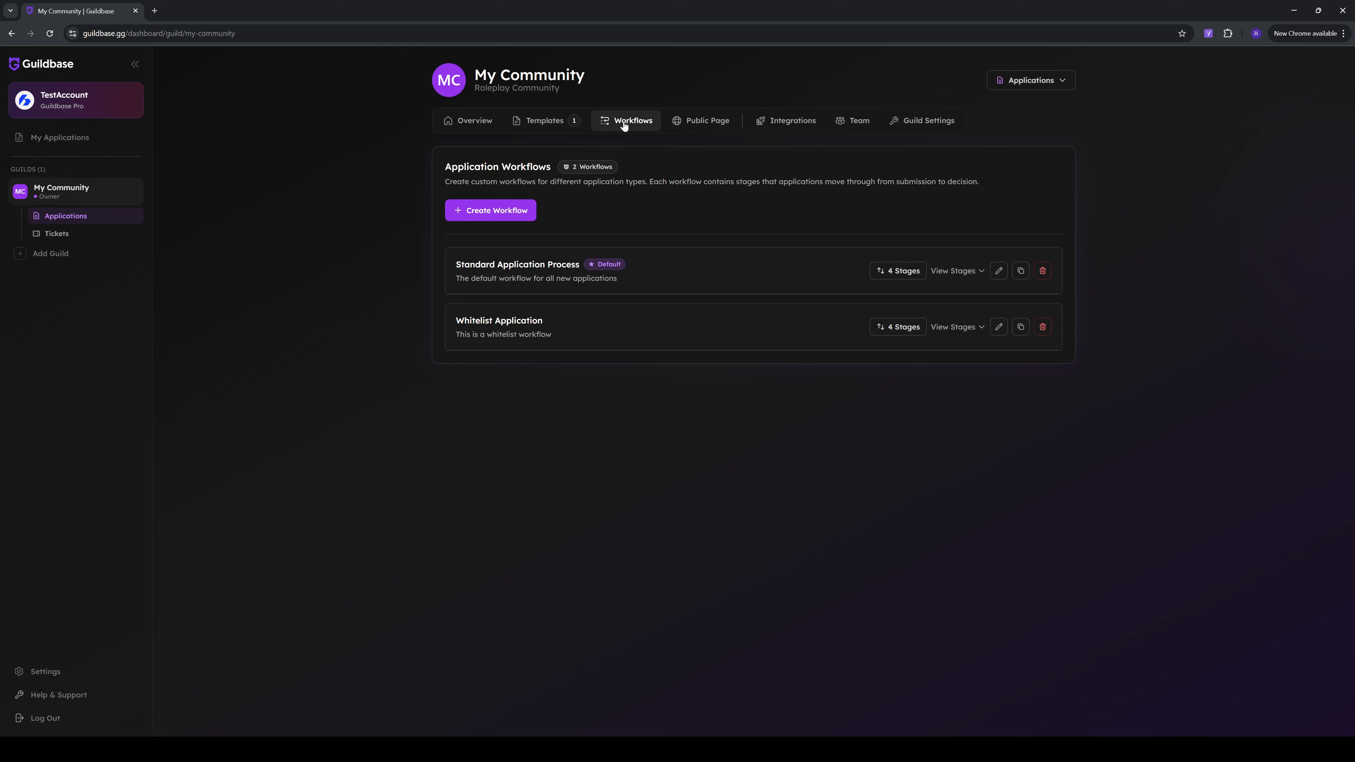